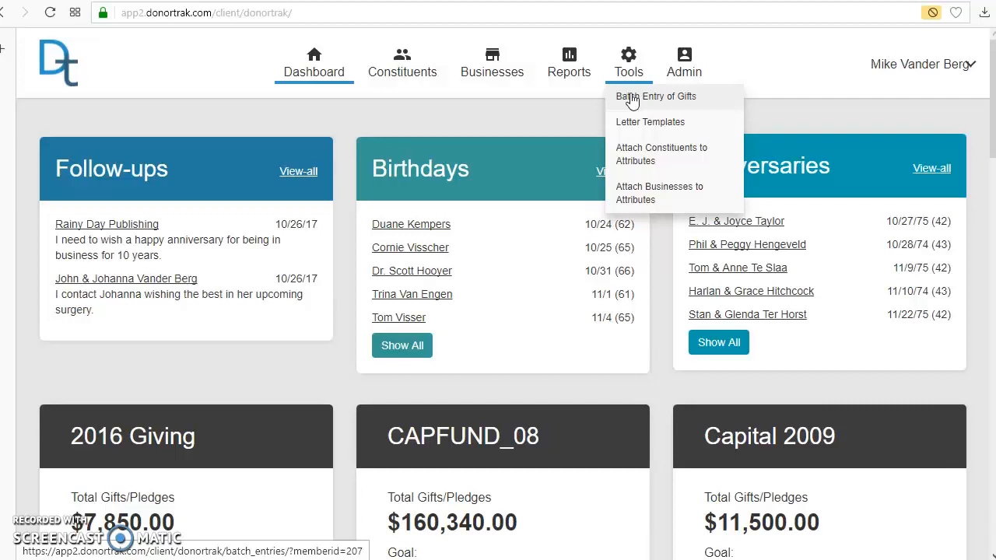
# Open the batch entry page for gifts and look through the list of existing batches.
pyautogui.click(688, 74)
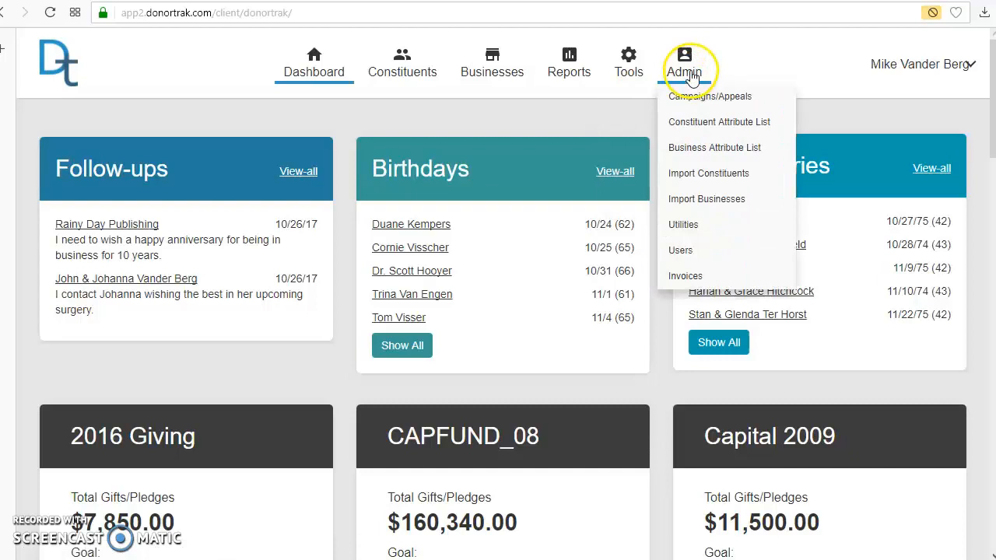
pyautogui.moveTo(622, 77)
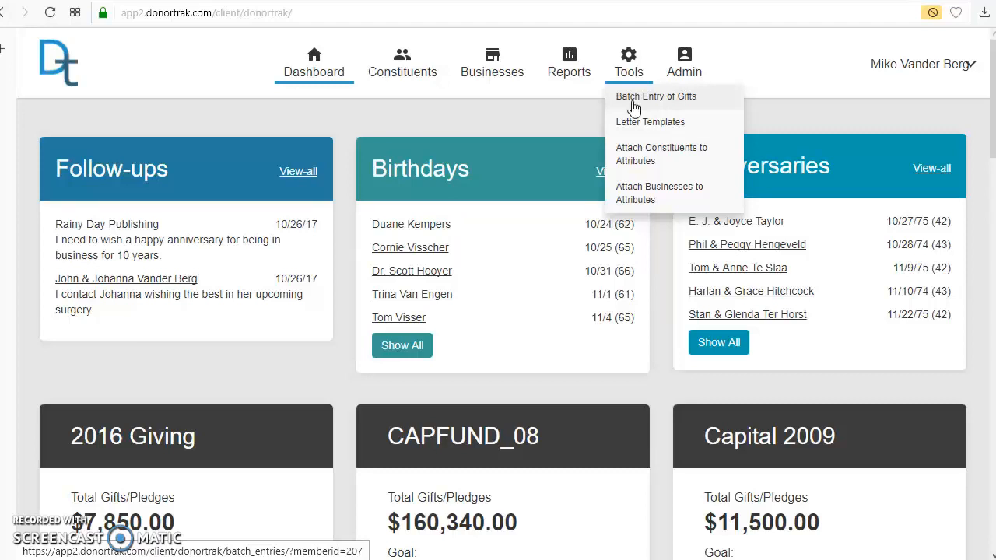
pyautogui.click(633, 101)
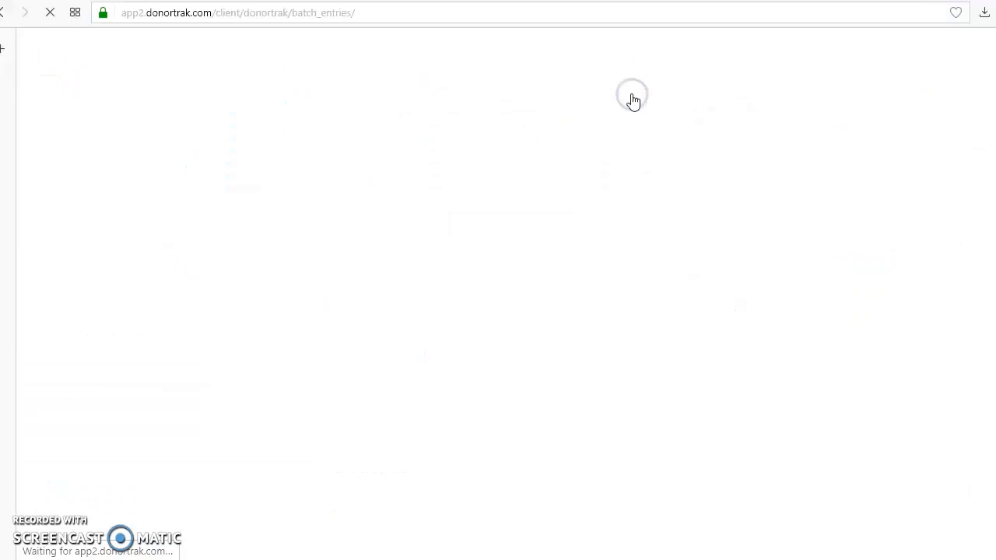
pyautogui.scroll(-13, 637, 308)
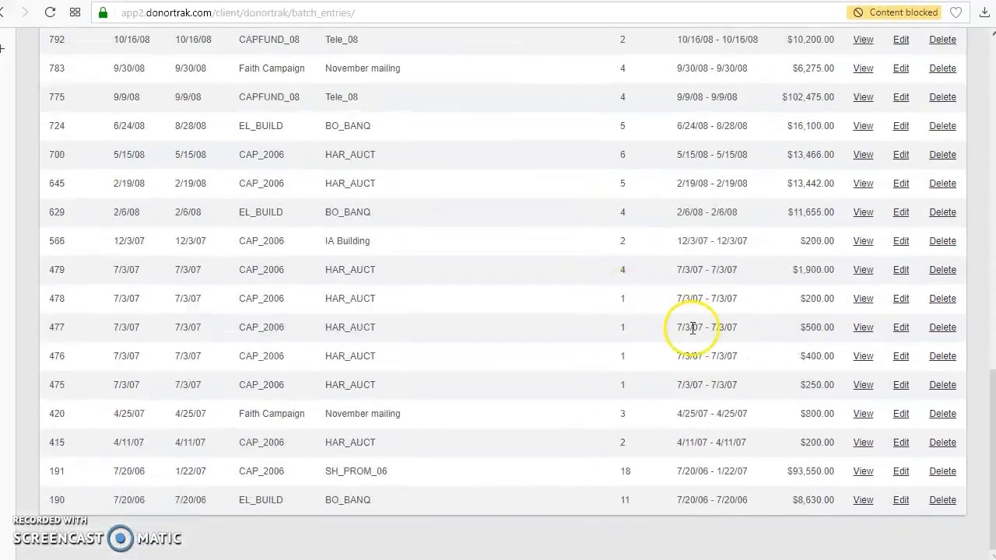
pyautogui.scroll(14, 652, 311)
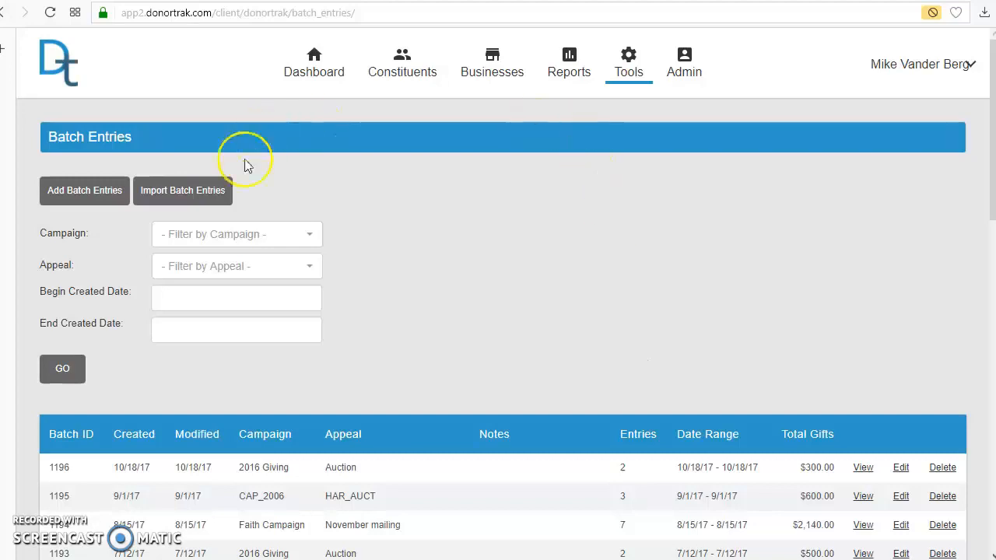
# Start a new batch for the Myan School Tuition campaign with the August 30 Benefit appeal and continue to its entry form.
pyautogui.click(83, 196)
pyautogui.click(219, 190)
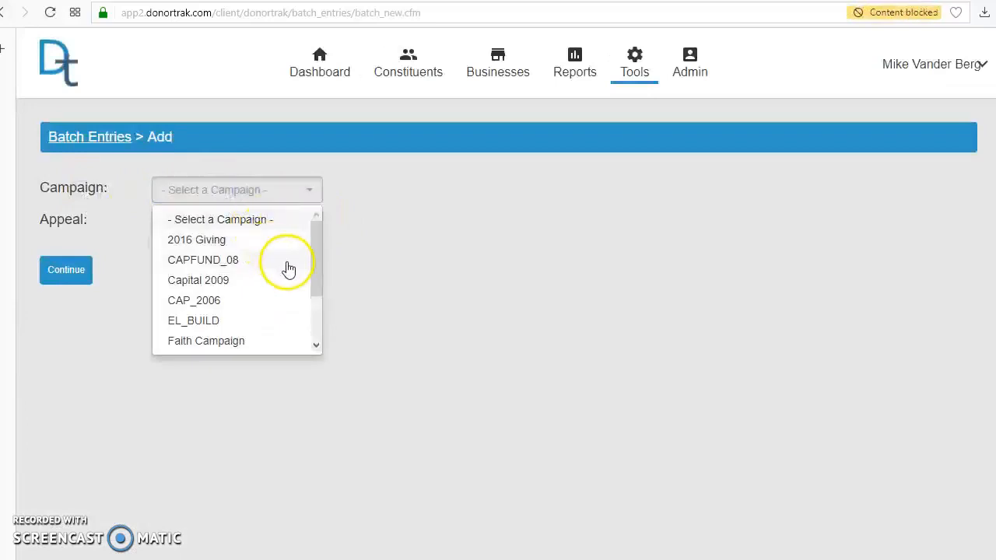
pyautogui.moveTo(315, 255); pyautogui.dragTo(319, 315)
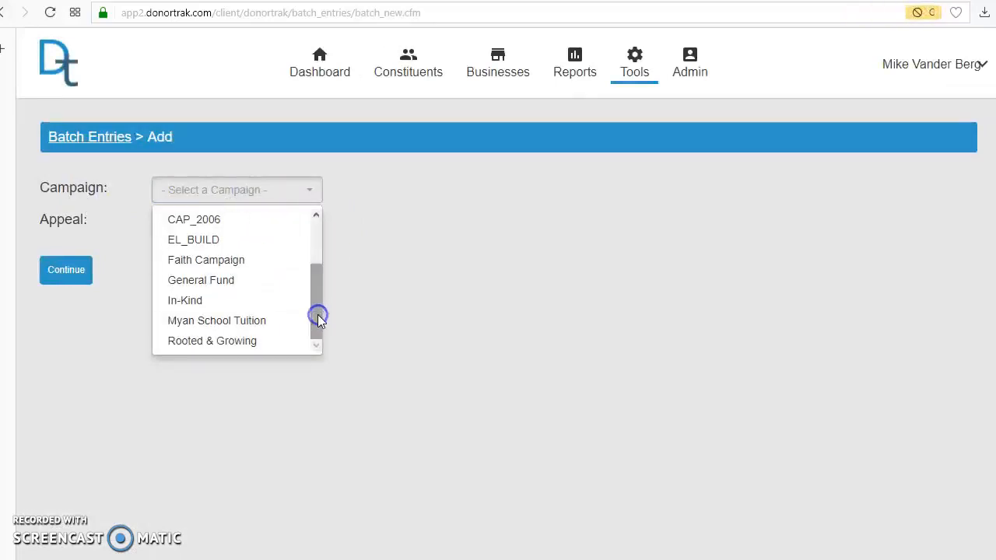
pyautogui.click(227, 327)
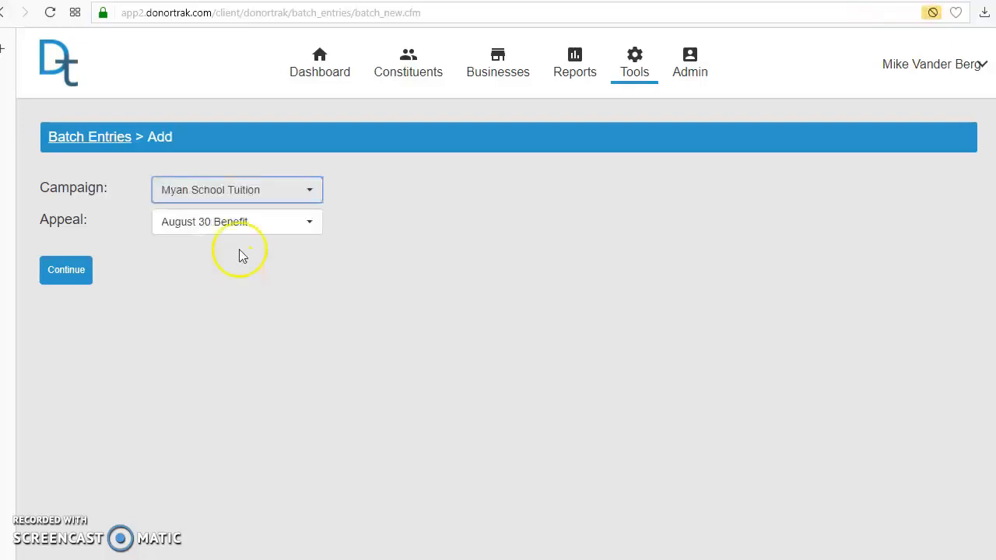
pyautogui.click(232, 225)
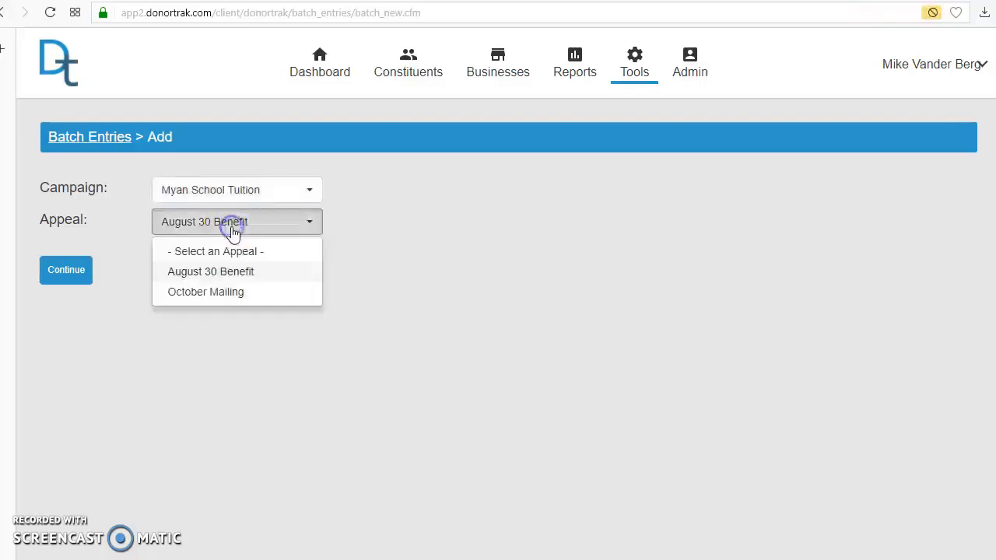
pyautogui.click(219, 274)
pyautogui.click(66, 270)
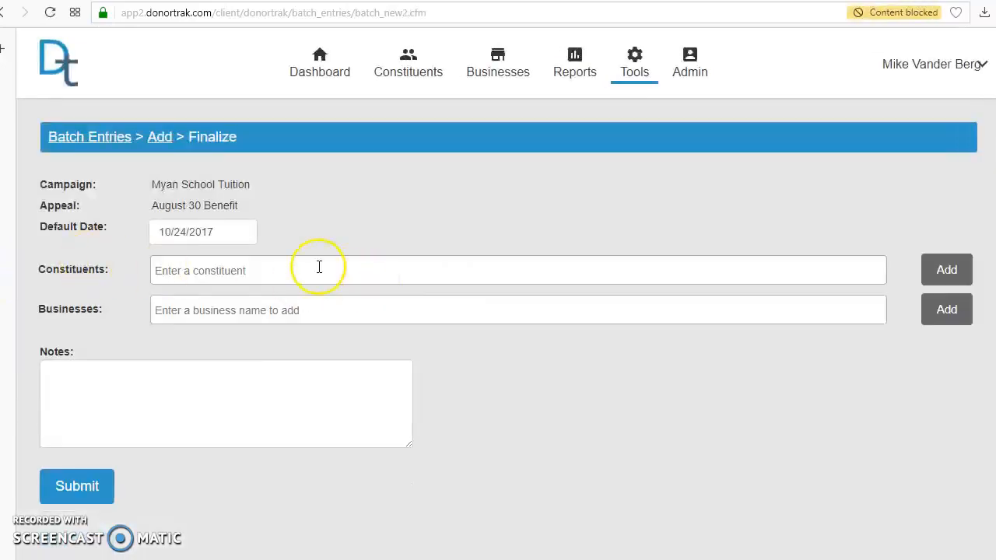
# Find the constituent couple marked Test City by surname and add them to the batch.
pyautogui.click(319, 266)
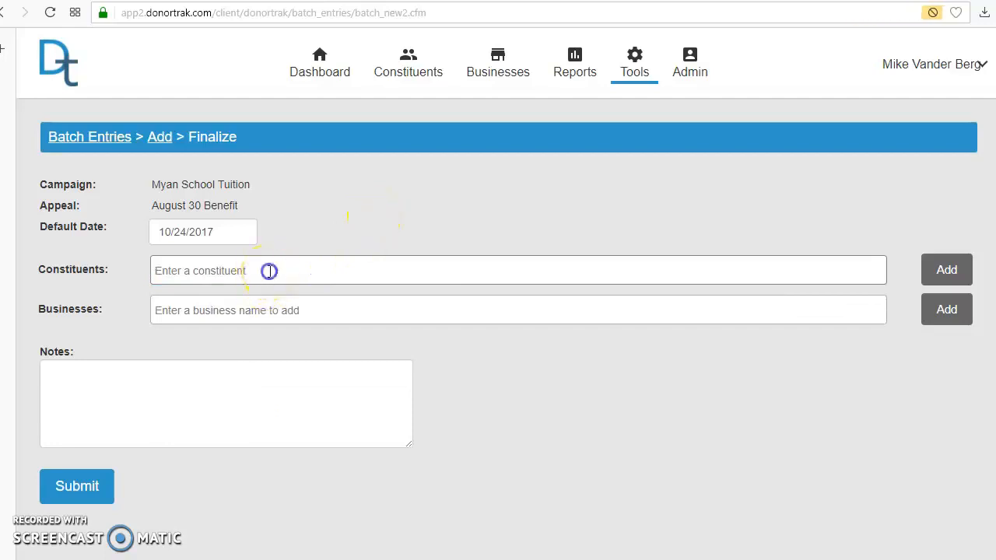
pyautogui.click(268, 270)
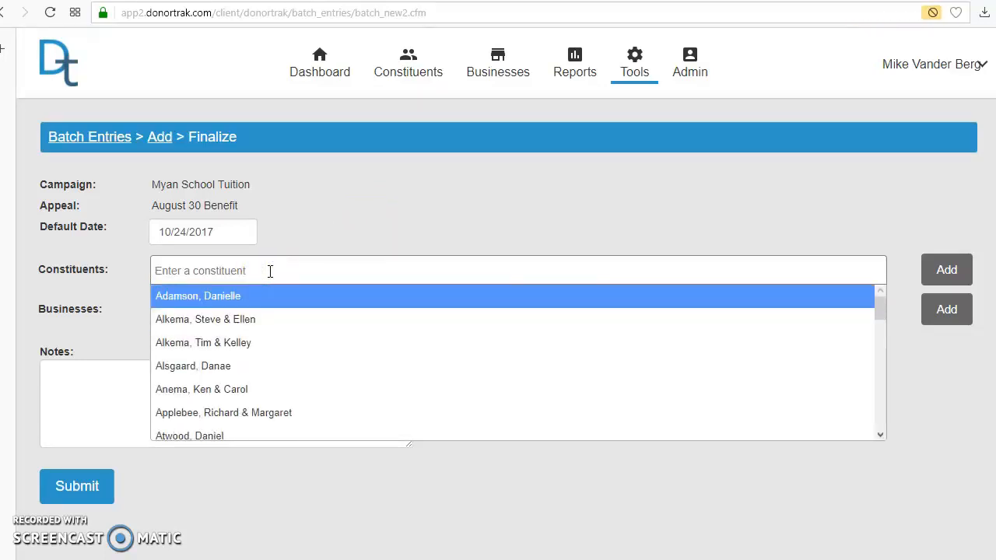
pyautogui.write('vand')
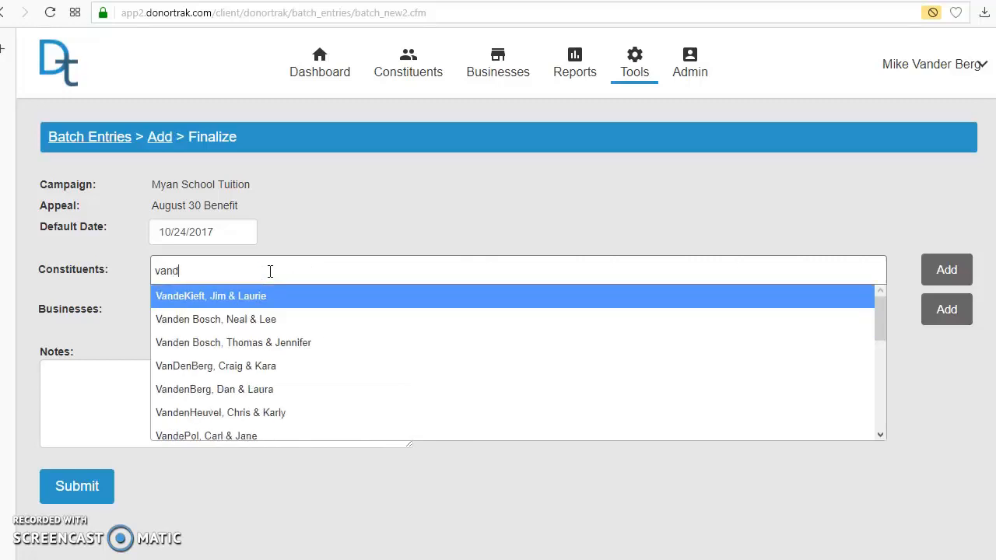
pyautogui.write('er ber')
pyautogui.click(272, 296)
pyautogui.click(279, 298)
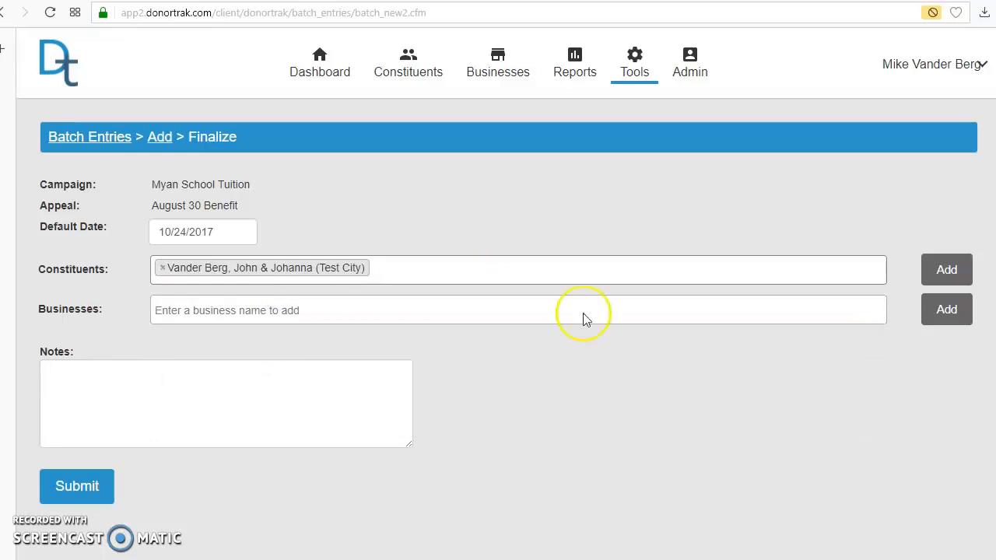
pyautogui.click(947, 272)
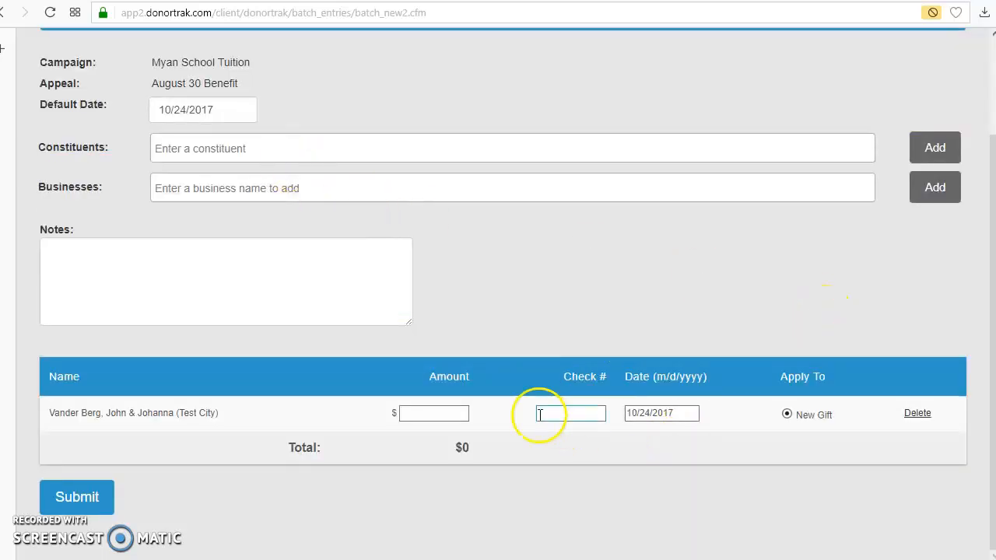
# Add two more constituents to the batch: the third in the full list and the first match for "de".
pyautogui.click(253, 152)
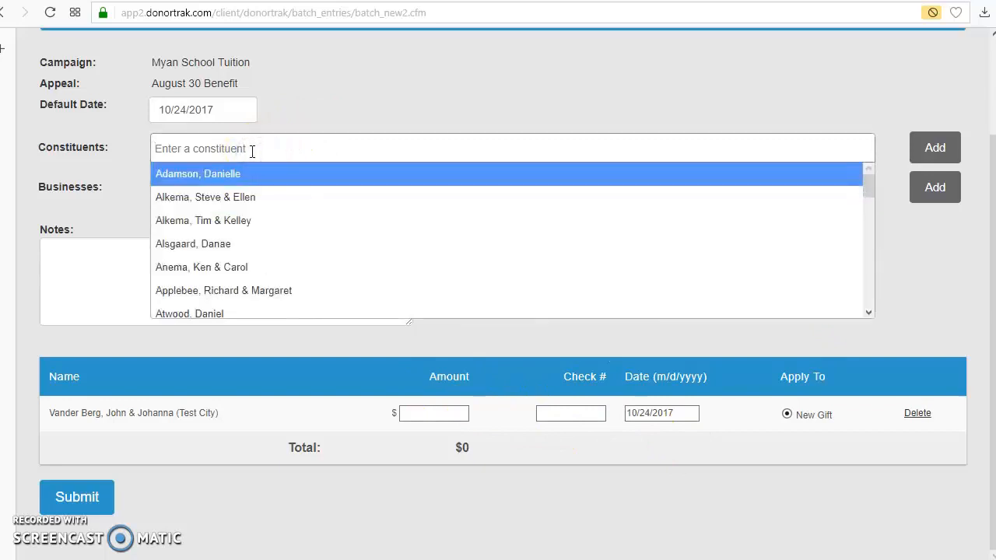
pyautogui.click(231, 222)
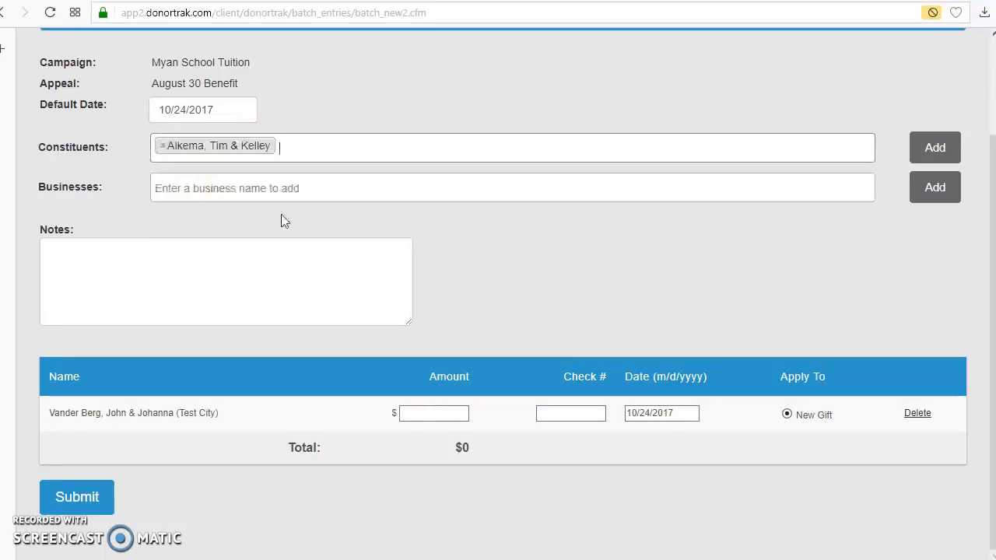
pyautogui.click(930, 149)
pyautogui.click(290, 112)
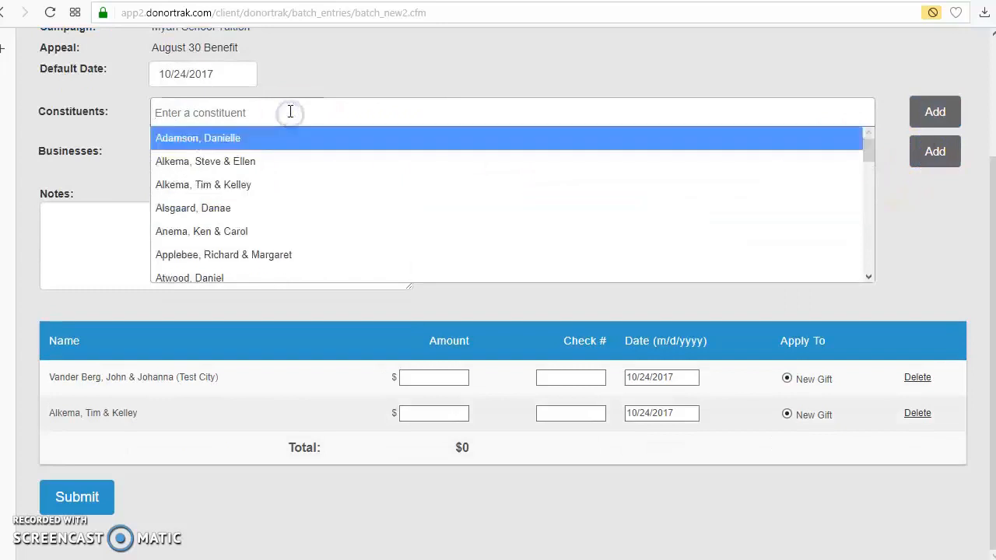
pyautogui.write('de')
pyautogui.click(253, 145)
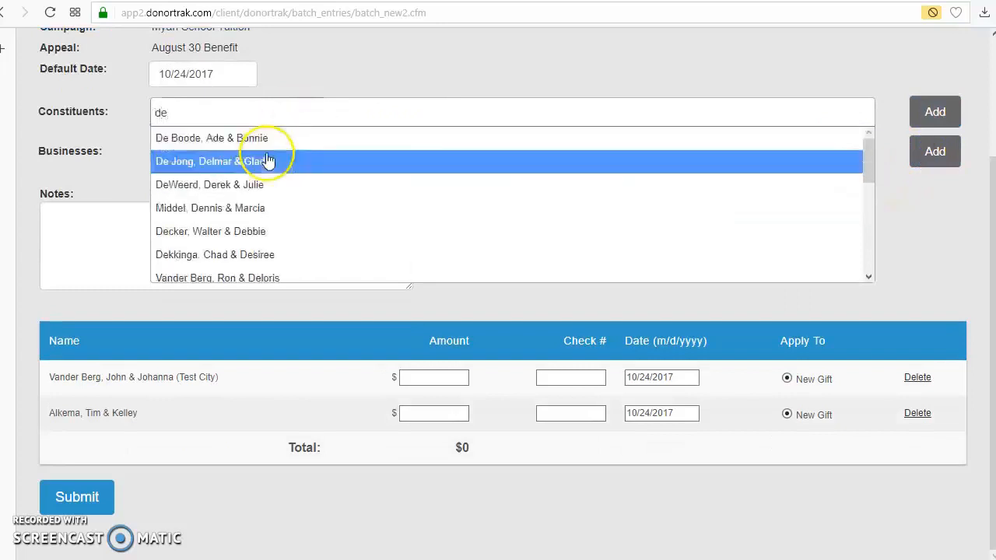
pyautogui.click(931, 114)
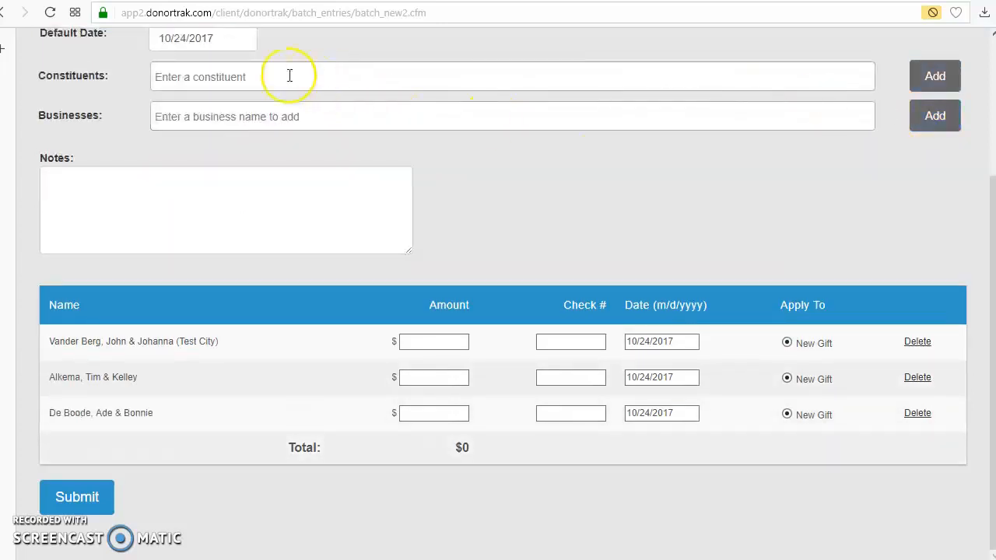
# Find the business Rainy Day Publishing (Waupun) and add it to the batch.
pyautogui.click(294, 117)
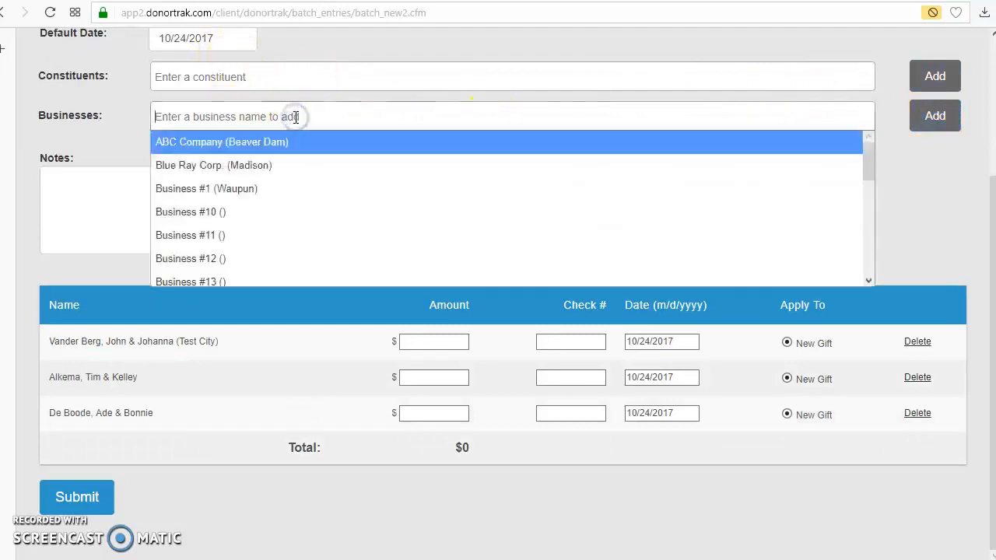
pyautogui.write('r')
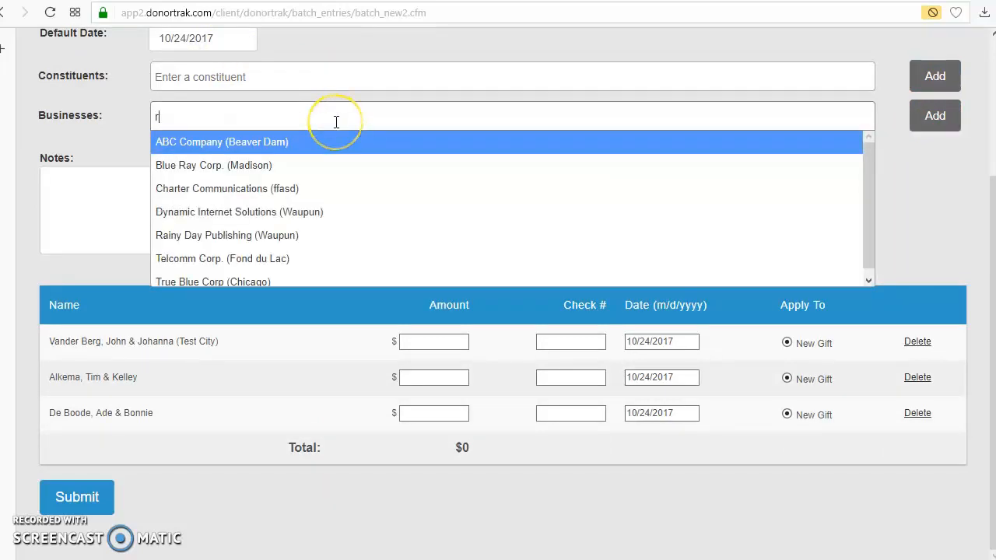
pyautogui.write('ain')
pyautogui.click(320, 145)
pyautogui.click(933, 114)
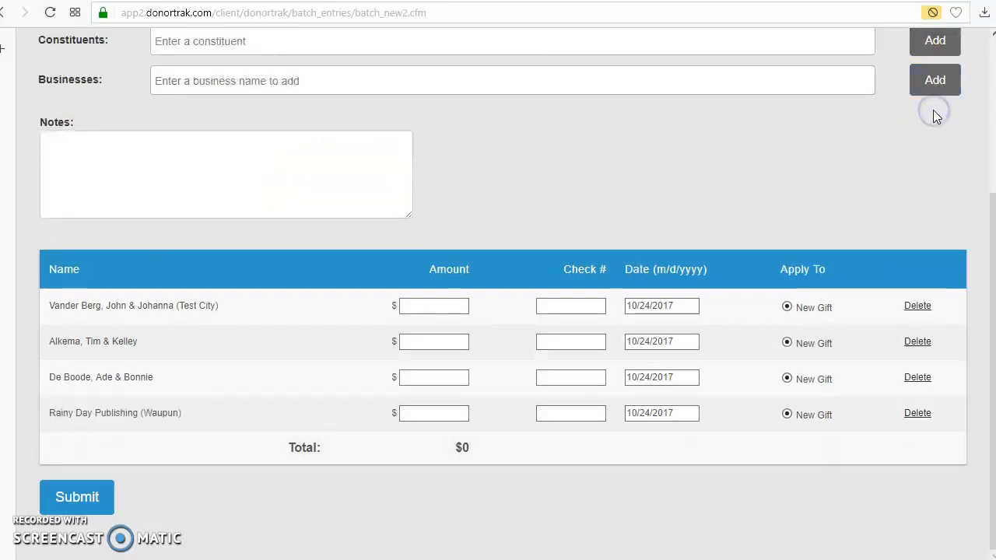
# Enter a gift amount of 250 and check number 45454 for the first constituent, and view the calendar for its date.
pyautogui.click(430, 307)
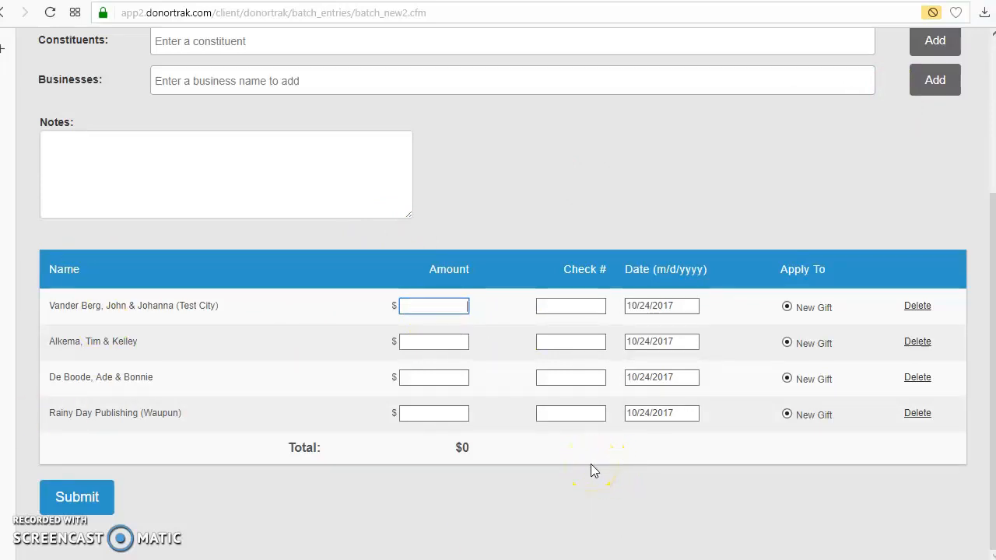
pyautogui.write('250')
pyautogui.press('Tab')
pyautogui.write('45454')
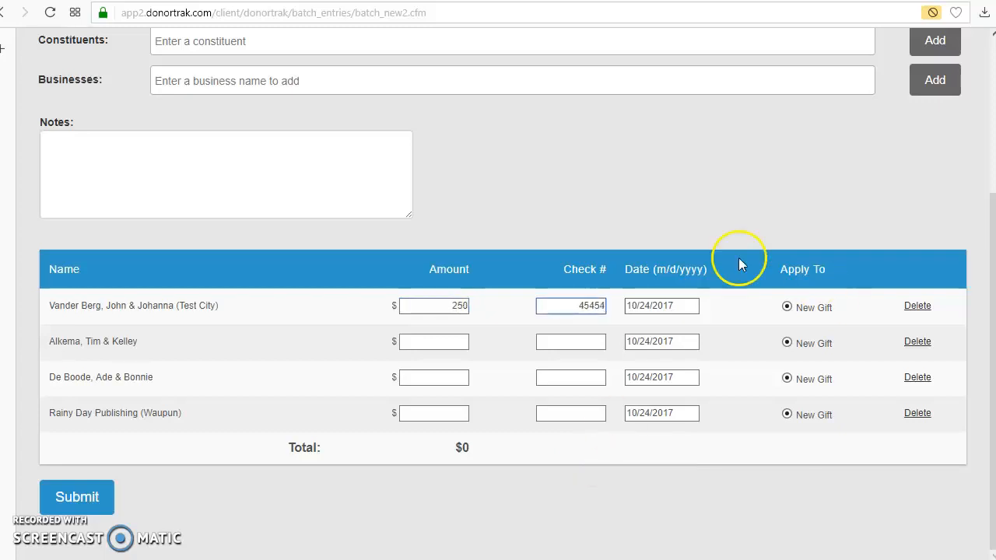
pyautogui.click(659, 305)
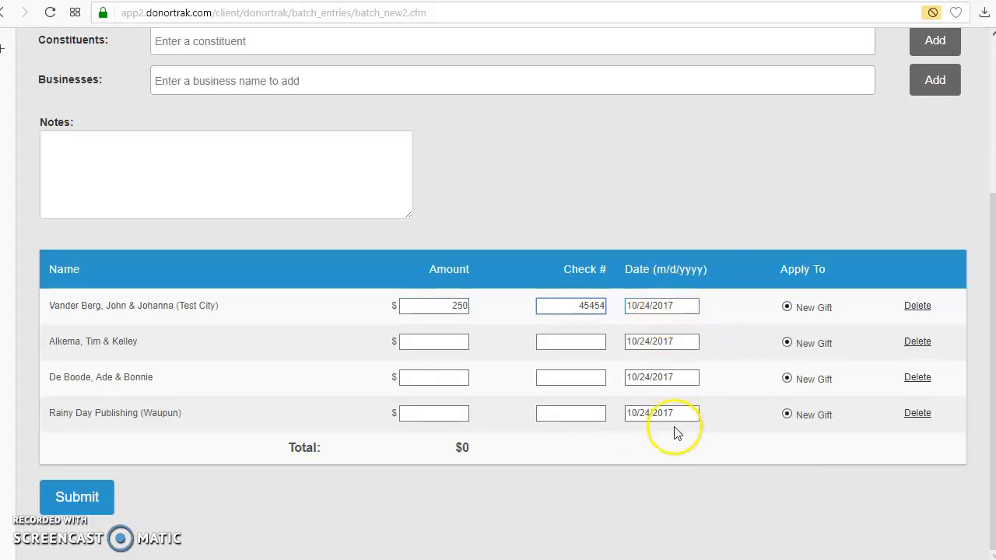
pyautogui.click(678, 305)
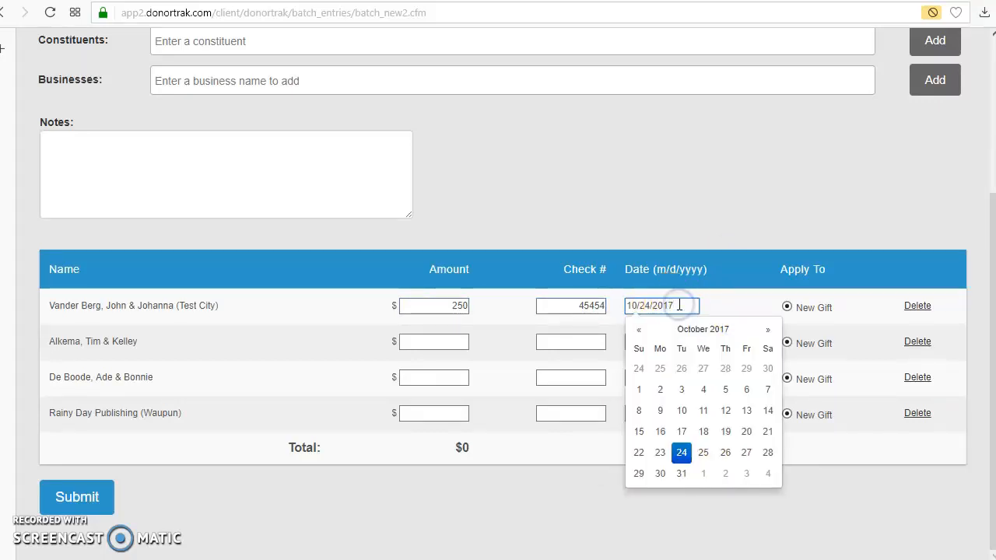
pyautogui.click(736, 255)
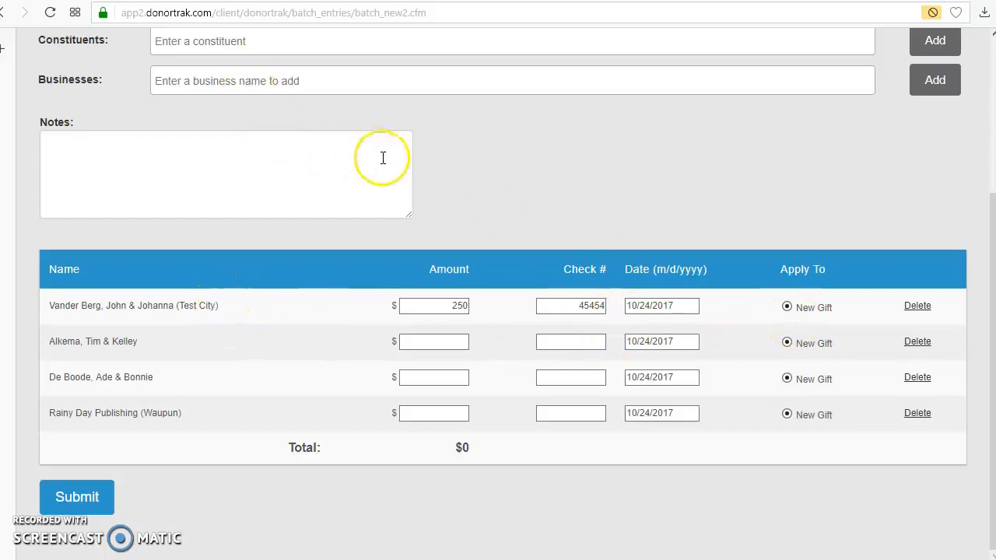
# Enter a gift amount of 100 for the second constituent, leaving the check number blank.
pyautogui.scroll(2, 506, 195)
pyautogui.scroll(-2, 507, 188)
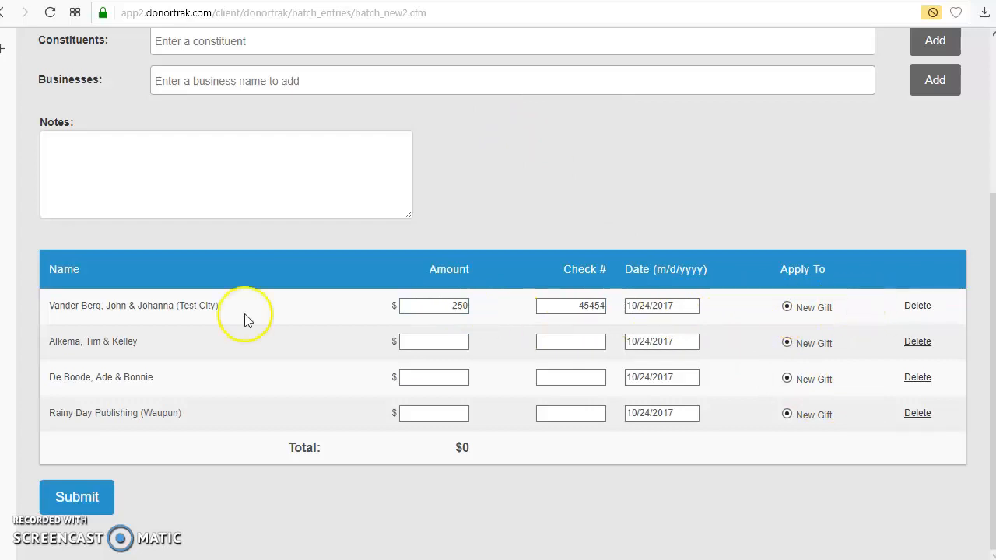
pyautogui.click(423, 343)
pyautogui.write('1')
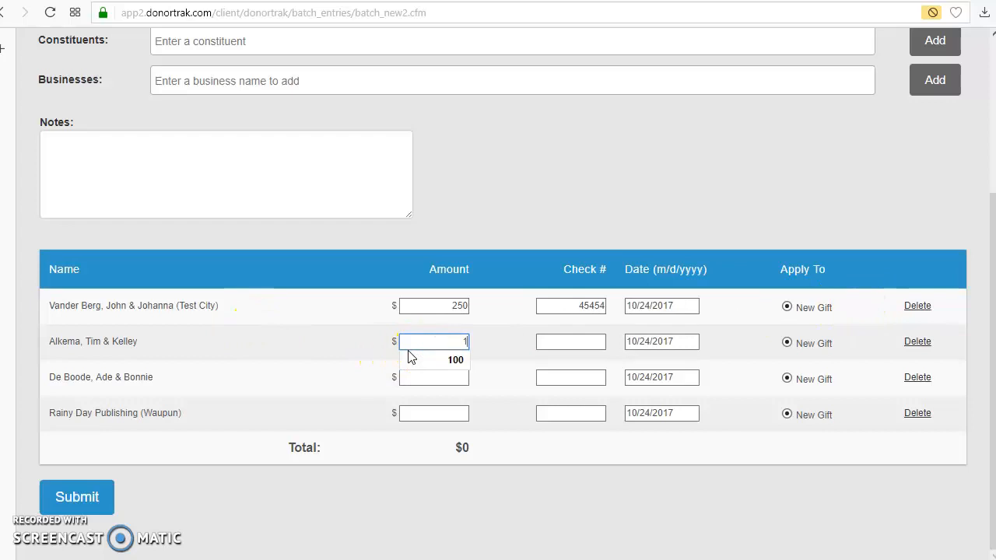
pyautogui.write('00')
pyautogui.press('Tab')
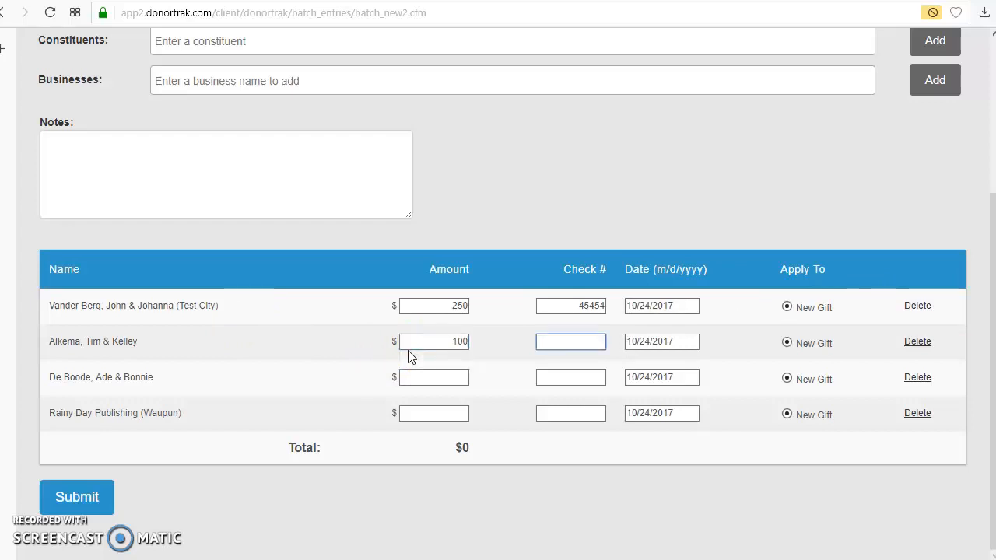
# Enter a gift amount of 100 and check number 53453 for the third constituent.
pyautogui.click(440, 377)
pyautogui.write('100')
pyautogui.press('Tab')
pyautogui.click(435, 379)
pyautogui.write('53453')
# Enter a gift amount of 1000 and check number 655454 for Rainy Day Publishing.
pyautogui.click(432, 416)
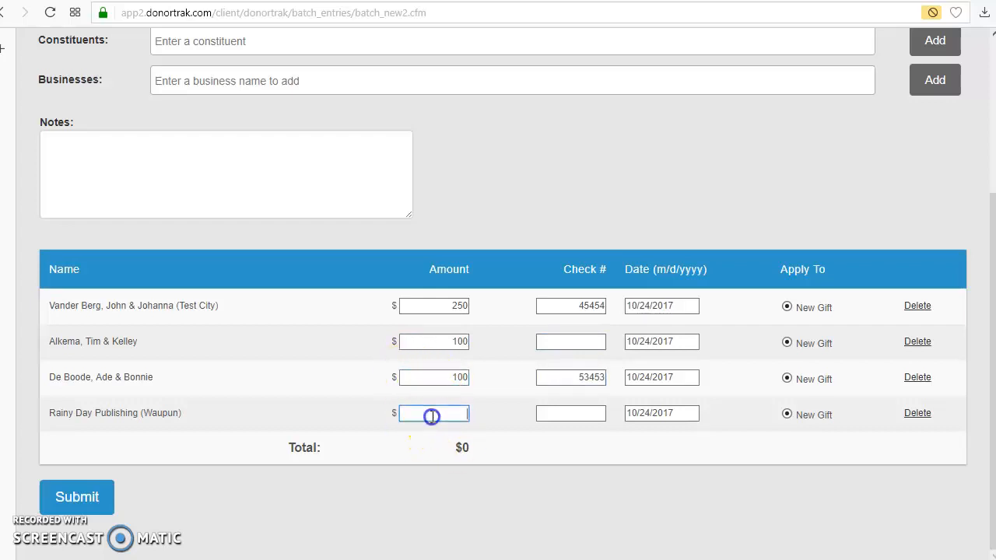
pyautogui.press('Tab')
pyautogui.write('655454')
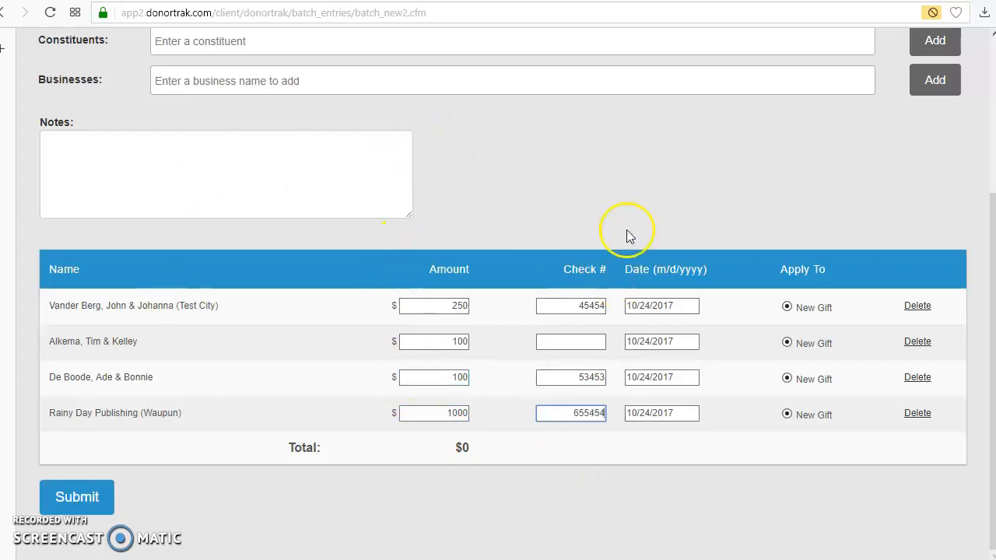
# Add the seventh constituent in the full list to the batch as another gift row.
pyautogui.scroll(1, 627, 235)
pyautogui.click(242, 99)
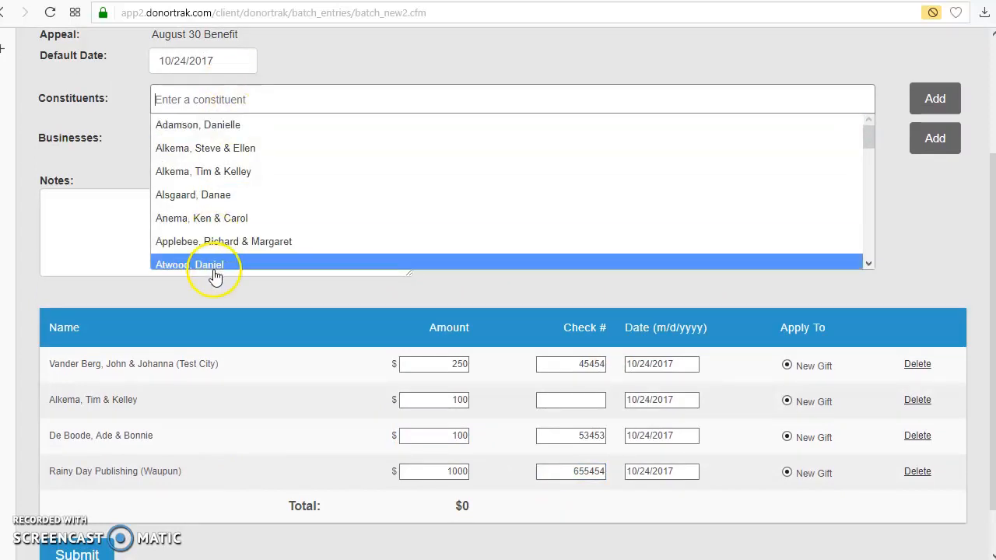
pyautogui.click(212, 265)
pyautogui.click(934, 101)
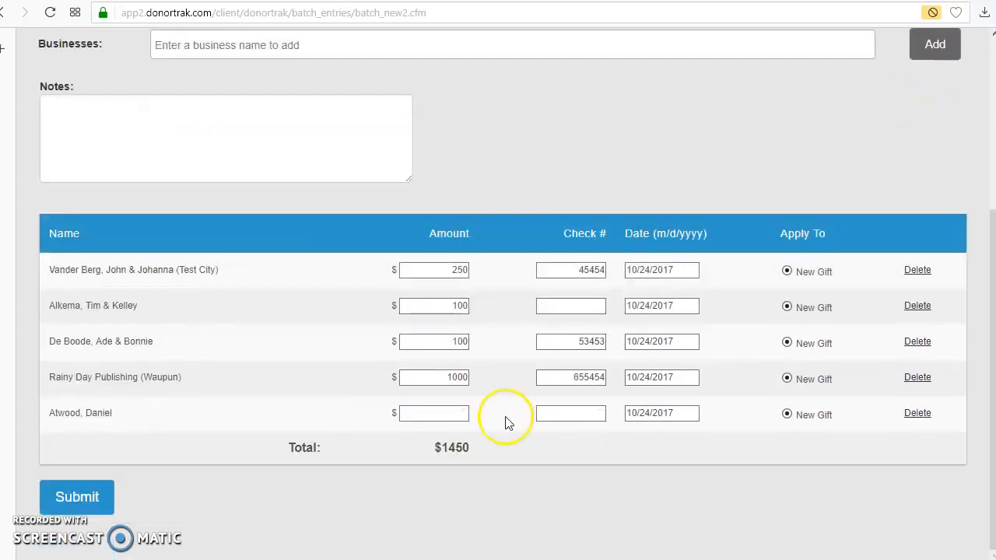
# Enter a gift amount of 200 and check number 45353 for the constituent in the fifth gift row.
pyautogui.click(430, 413)
pyautogui.write('200')
pyautogui.press('Tab')
# Add the sixth constituent in the full list to the batch as another gift row.
pyautogui.scroll(4, 702, 190)
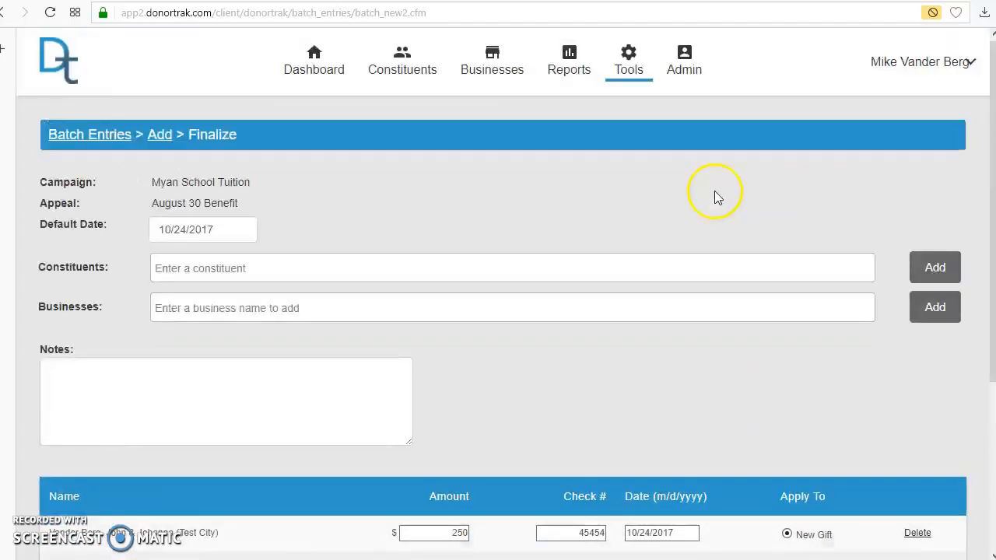
pyautogui.click(571, 269)
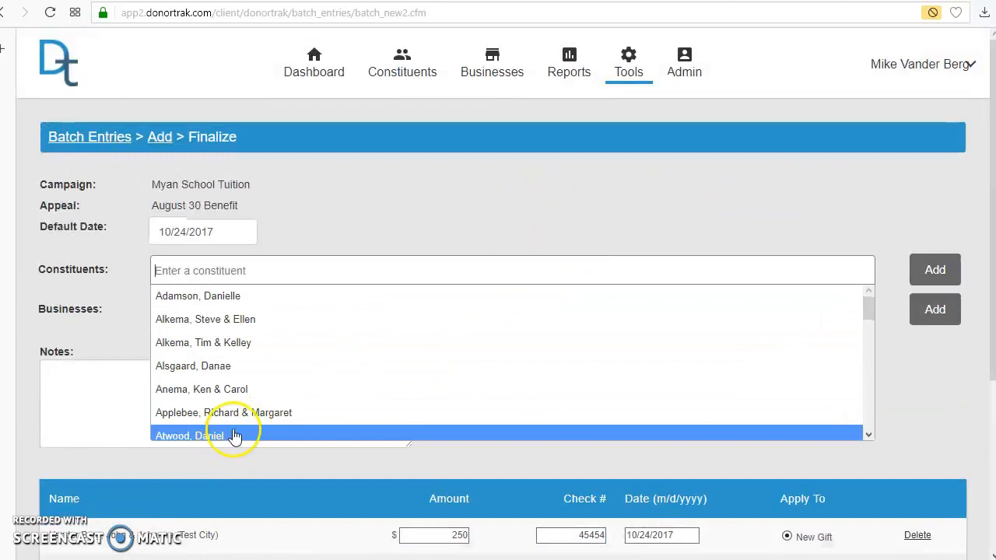
pyautogui.click(261, 411)
pyautogui.click(935, 270)
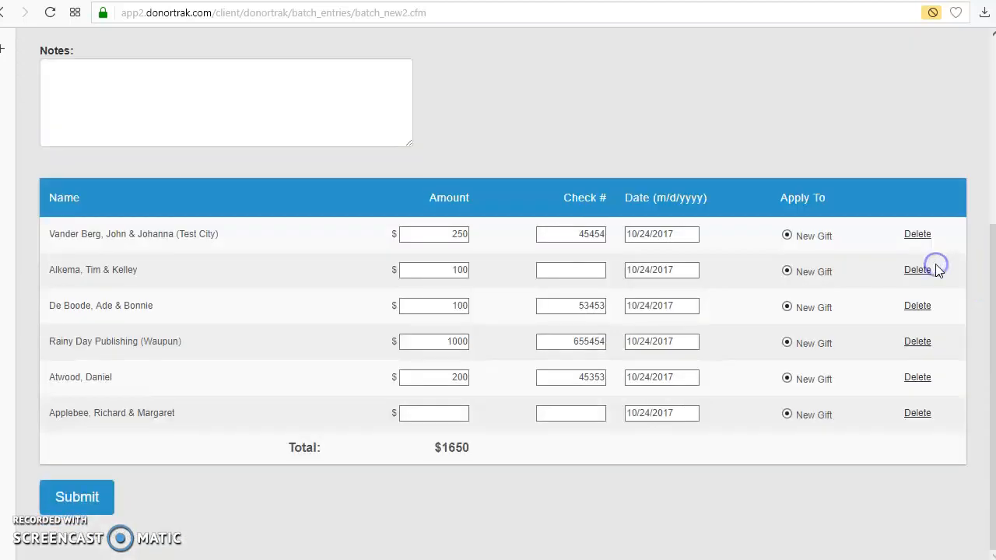
pyautogui.click(411, 410)
# Find a constituent by the first three letters of the surname and add the match as the seventh gift row.
pyautogui.scroll(4, 543, 271)
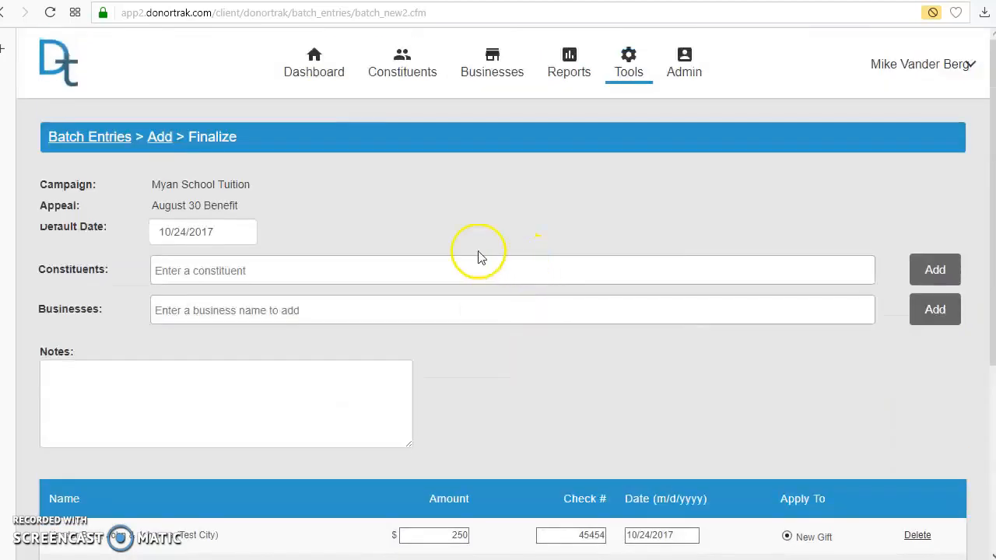
pyautogui.click(367, 269)
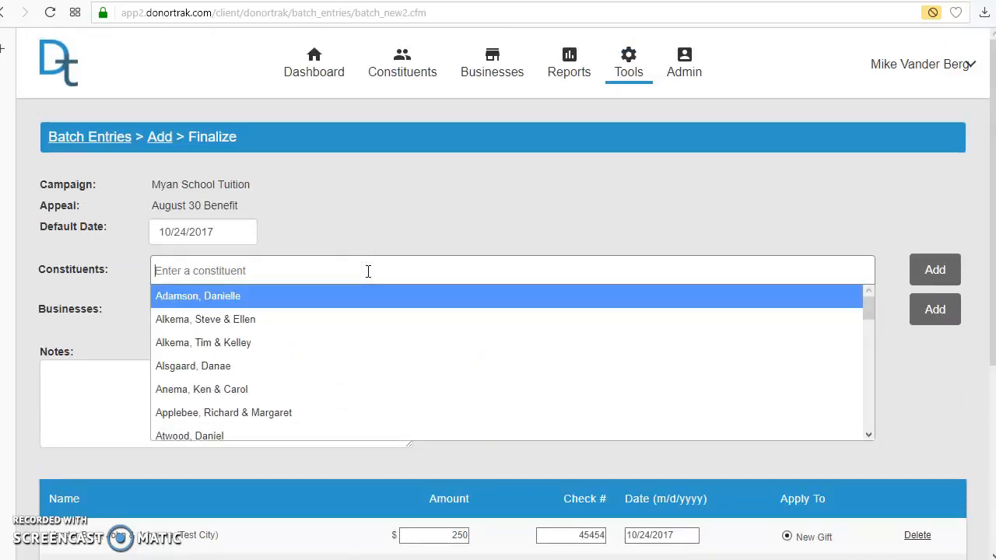
pyautogui.scroll(-5, 384, 306)
pyautogui.scroll(5, 374, 296)
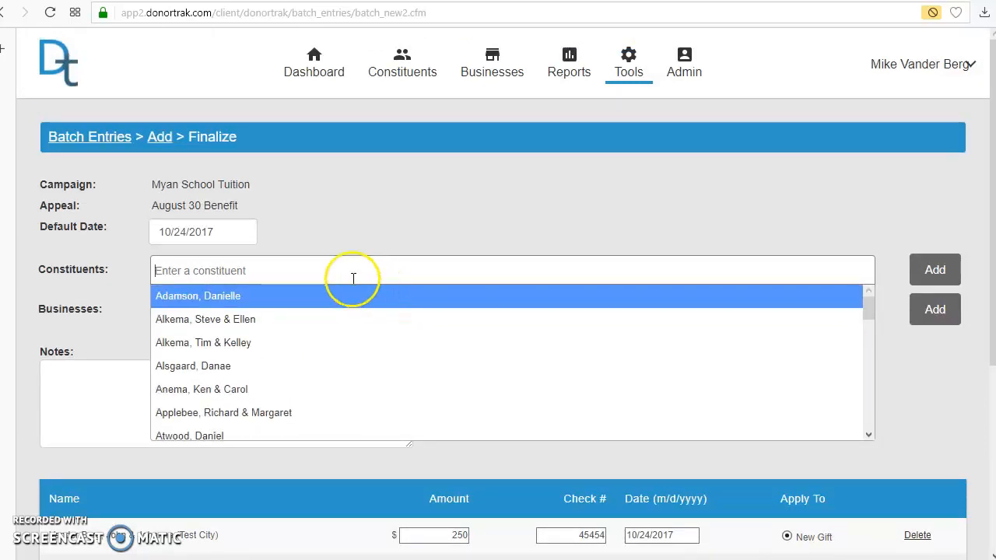
pyautogui.click(283, 270)
pyautogui.click(285, 263)
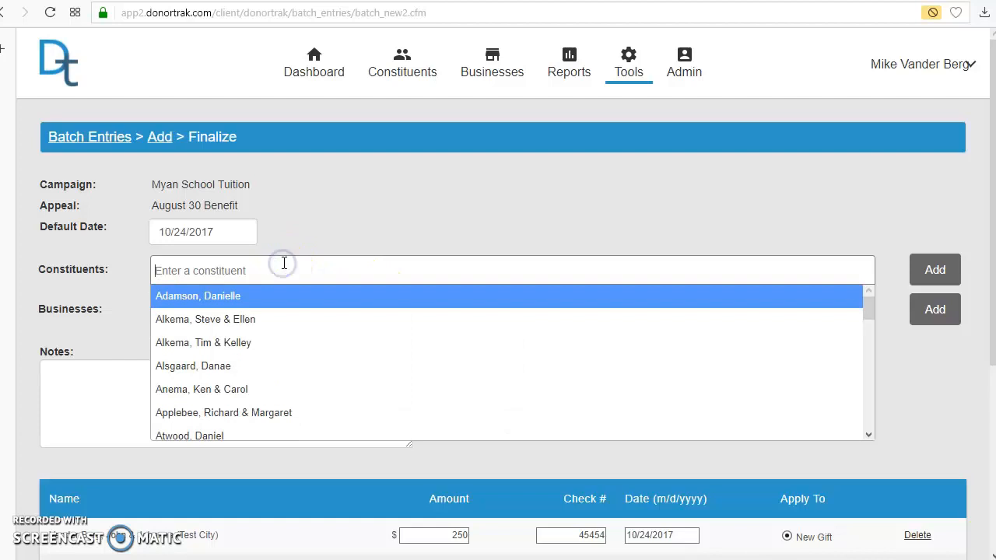
pyautogui.write('z')
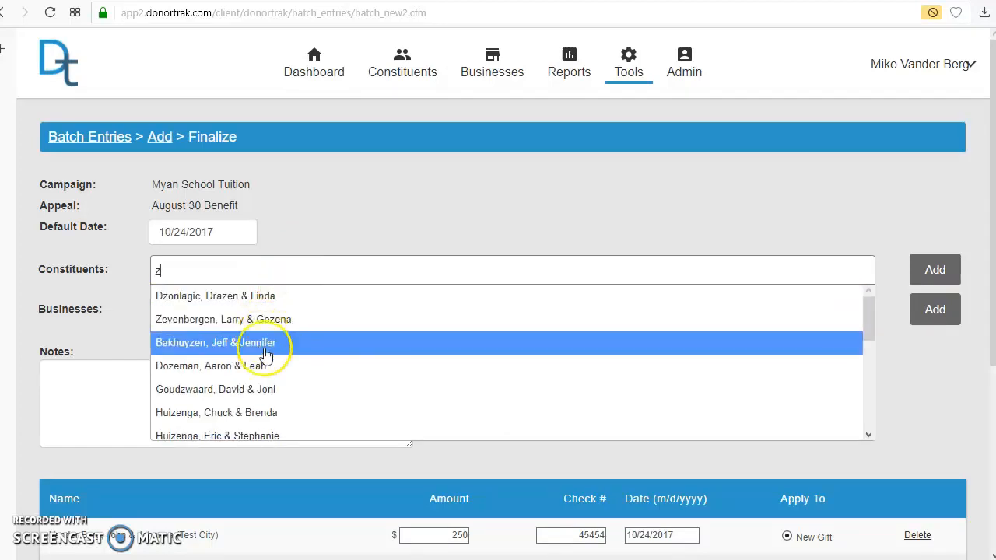
pyautogui.write('ev')
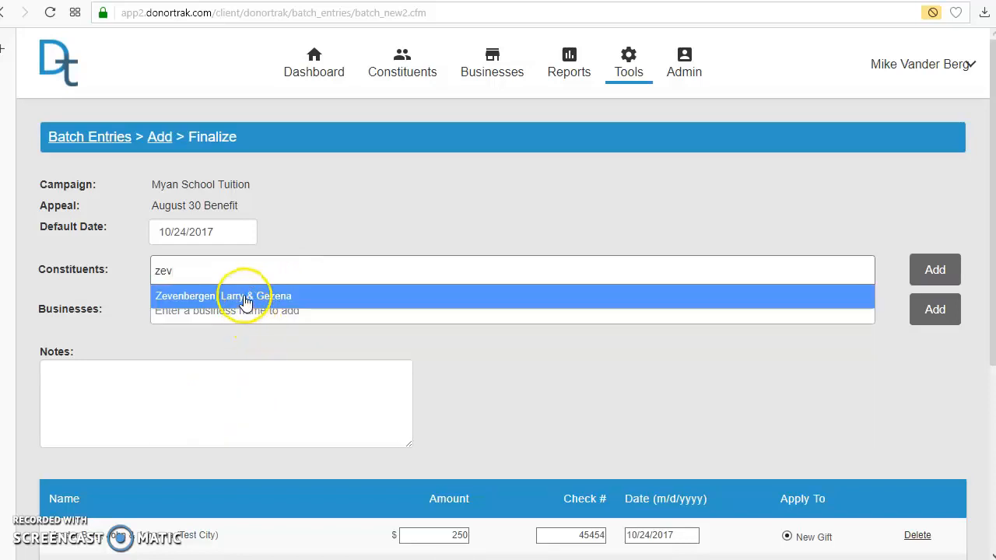
pyautogui.click(245, 298)
pyautogui.click(934, 270)
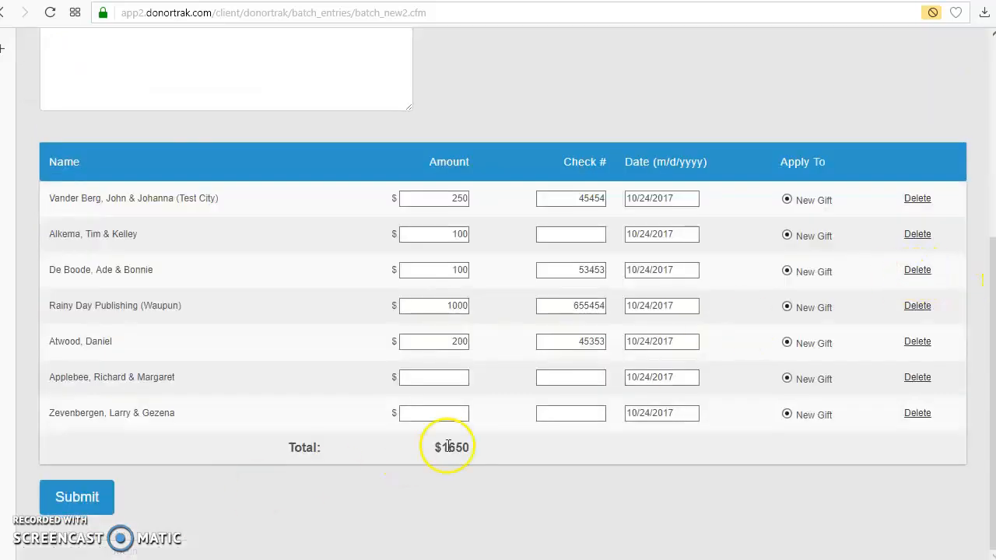
# Enter a gift amount of 500 and check number 4543 for the constituent in the sixth gift row.
pyautogui.click(441, 379)
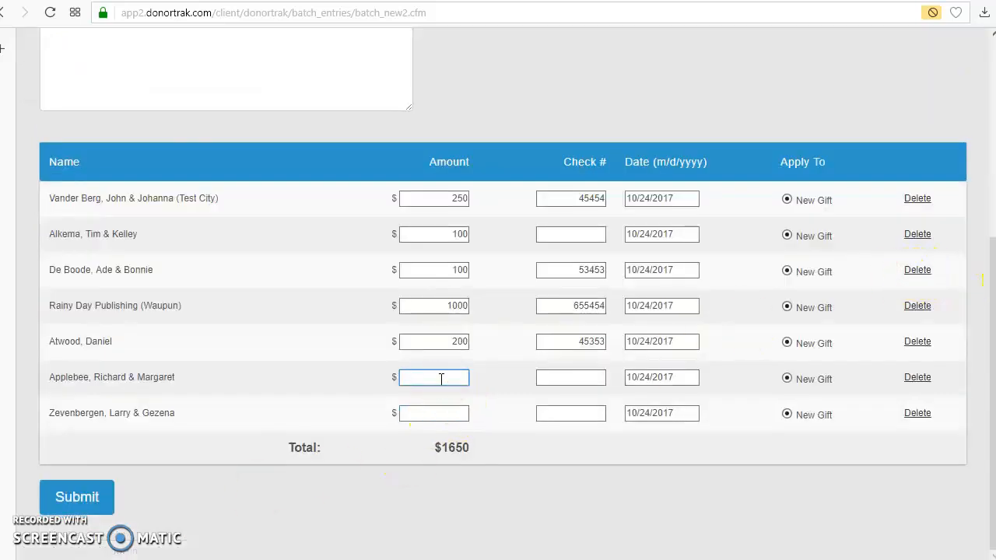
pyautogui.write('500')
pyautogui.click(567, 378)
pyautogui.write('4543')
# Enter a gift amount of 200 and check number 53543 for the seventh constituent, and submit the batch.
pyautogui.click(433, 419)
pyautogui.click(423, 412)
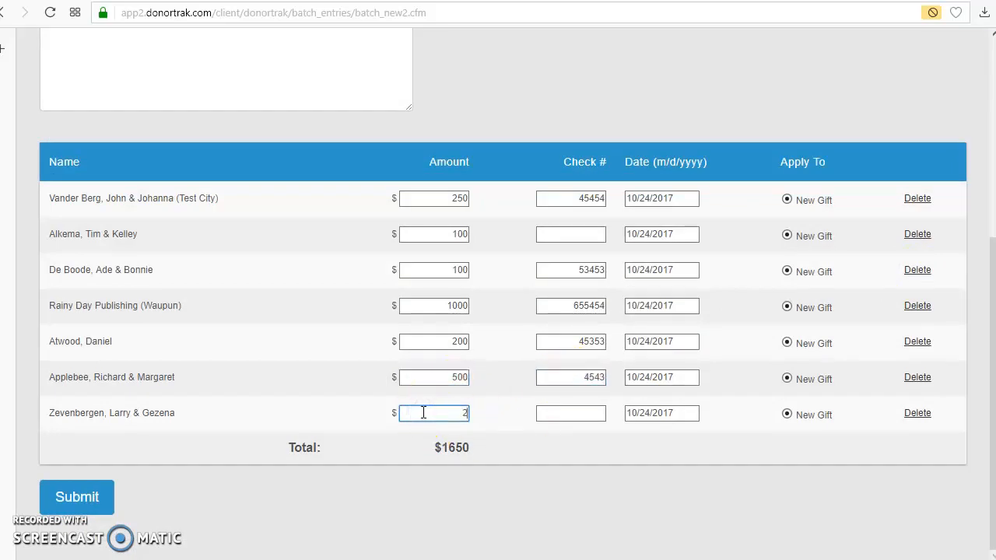
pyautogui.click(591, 419)
pyautogui.write('543')
pyautogui.click(86, 498)
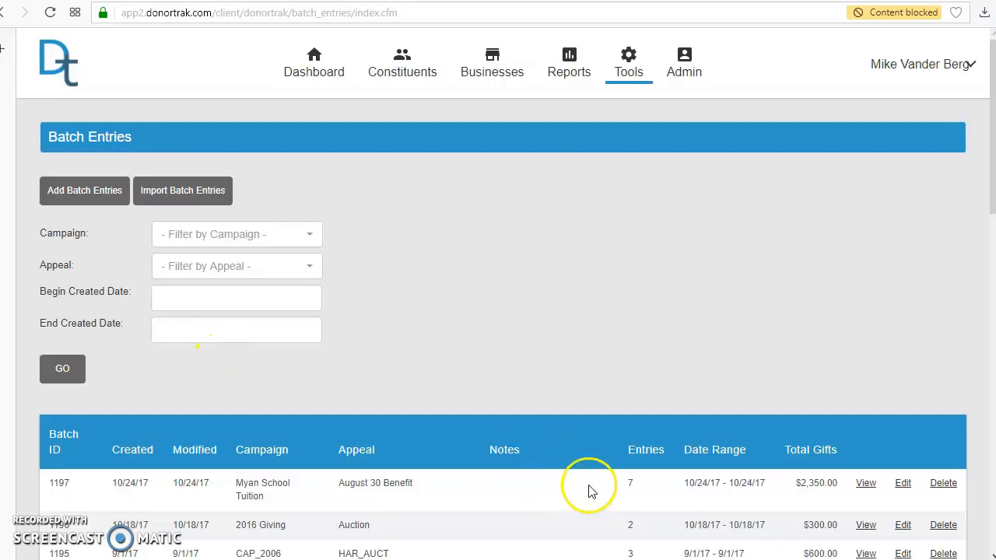
# Open the August 30 Benefit batch for editing and add the third constituent matching "m" as a new gift row.
pyautogui.click(901, 484)
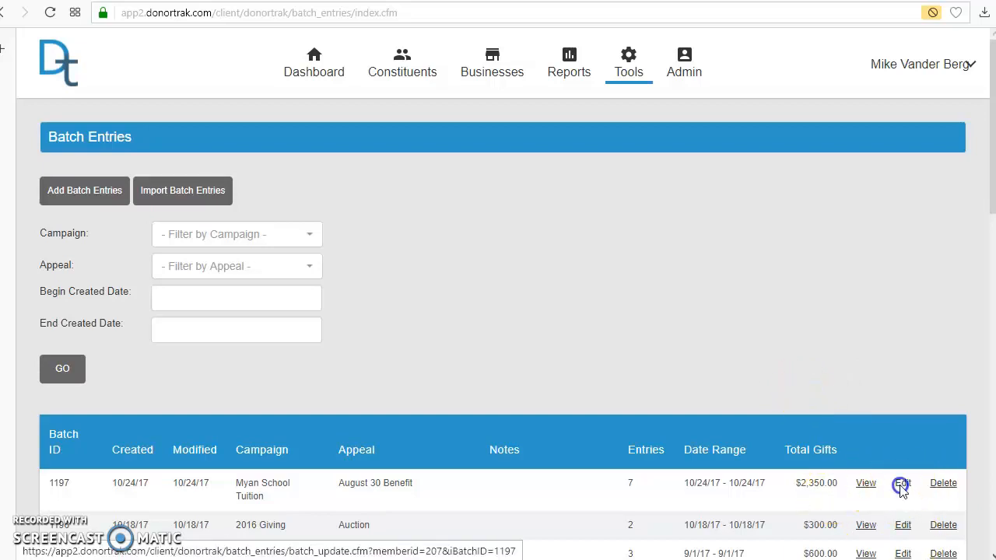
pyautogui.scroll(-5, 735, 379)
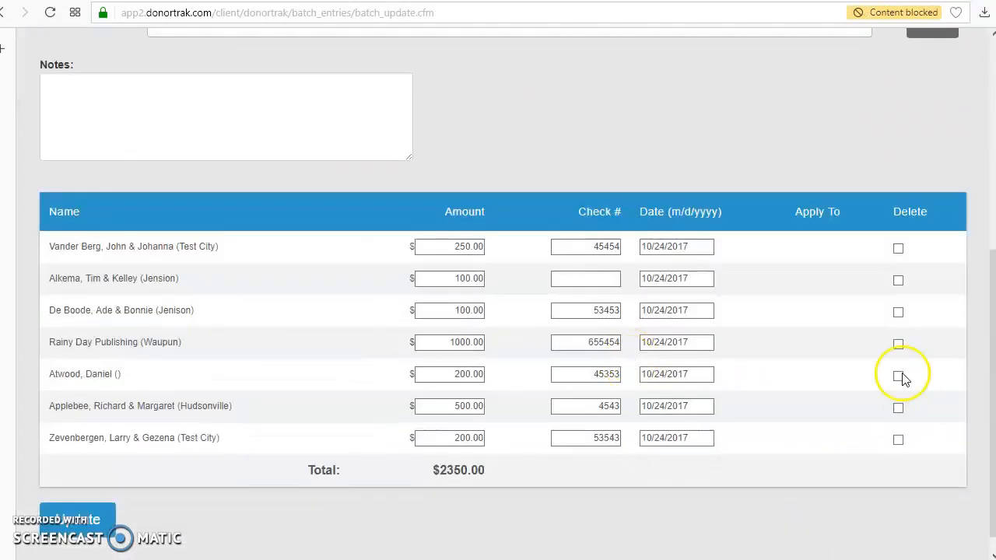
pyautogui.scroll(4, 438, 101)
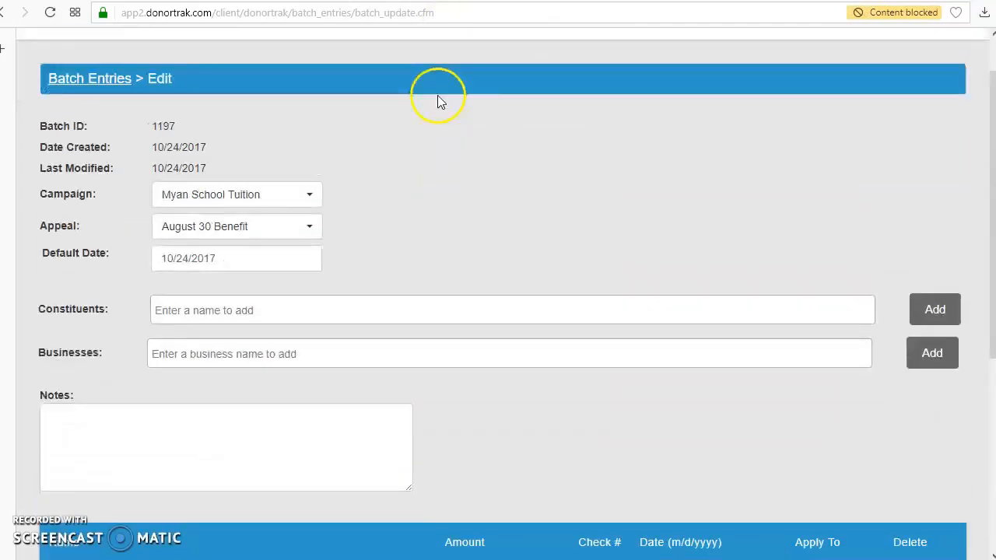
pyautogui.click(320, 309)
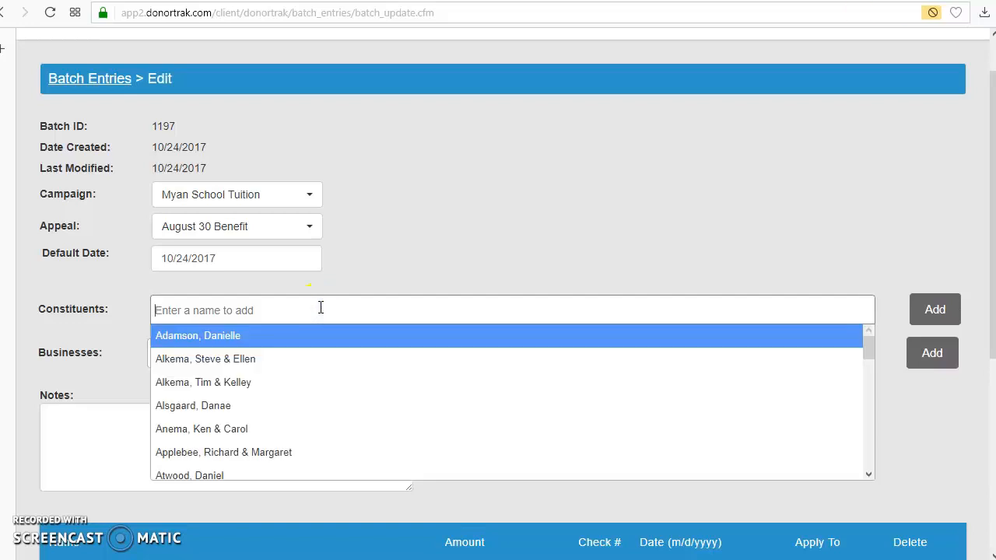
pyautogui.write('m')
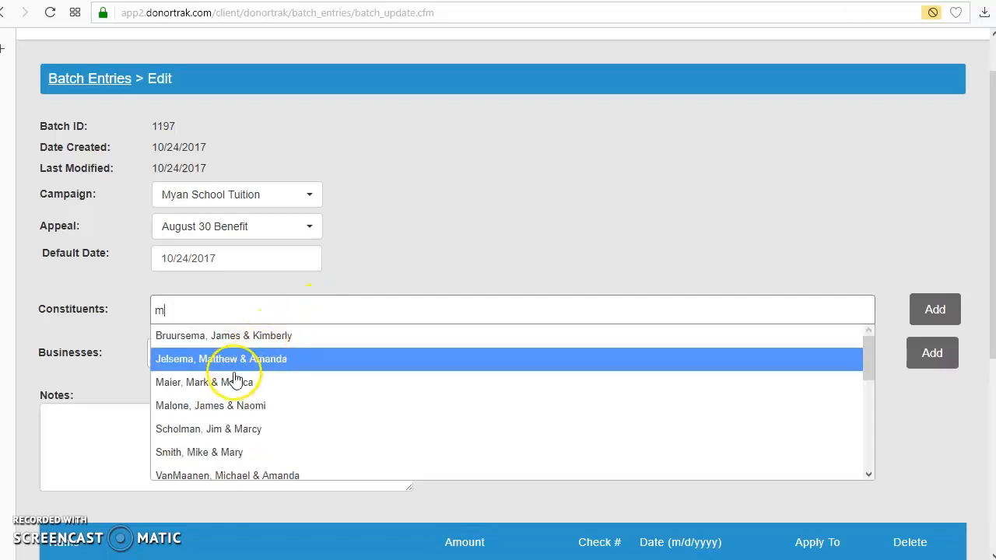
pyautogui.click(239, 375)
pyautogui.click(920, 304)
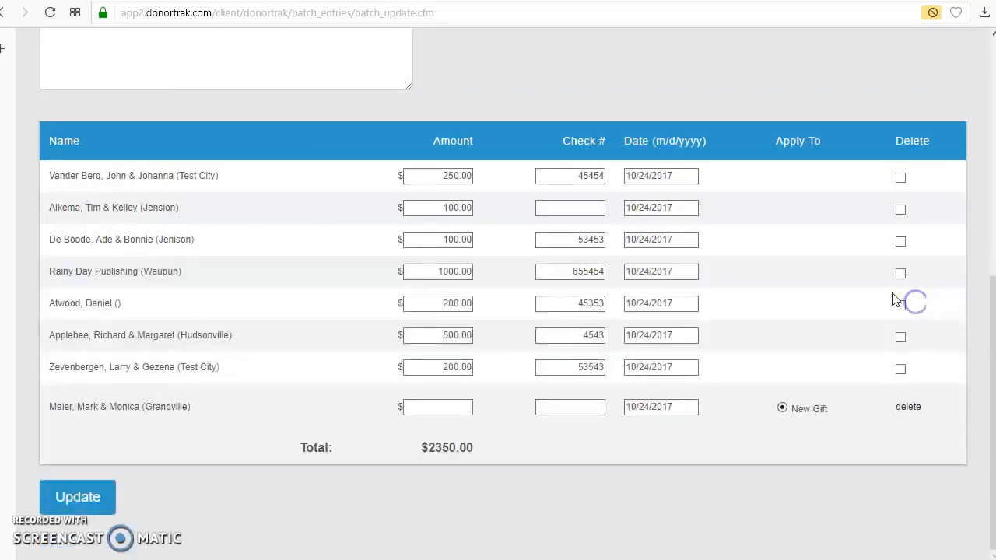
# Enter a gift amount of 1000 for the newly added constituent, without a check number, and update the batch.
pyautogui.click(443, 407)
pyautogui.write('1000')
pyautogui.click(69, 495)
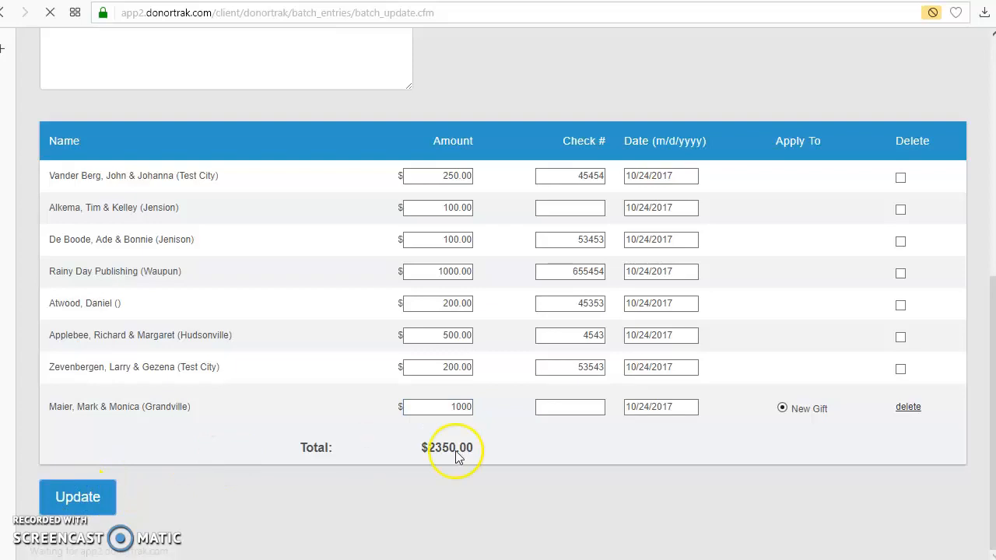
# View the August 30 Benefit batch and examine its details, gift rows and the labels, download and email/letters options.
pyautogui.scroll(-5, 707, 408)
pyautogui.scroll(3, 703, 340)
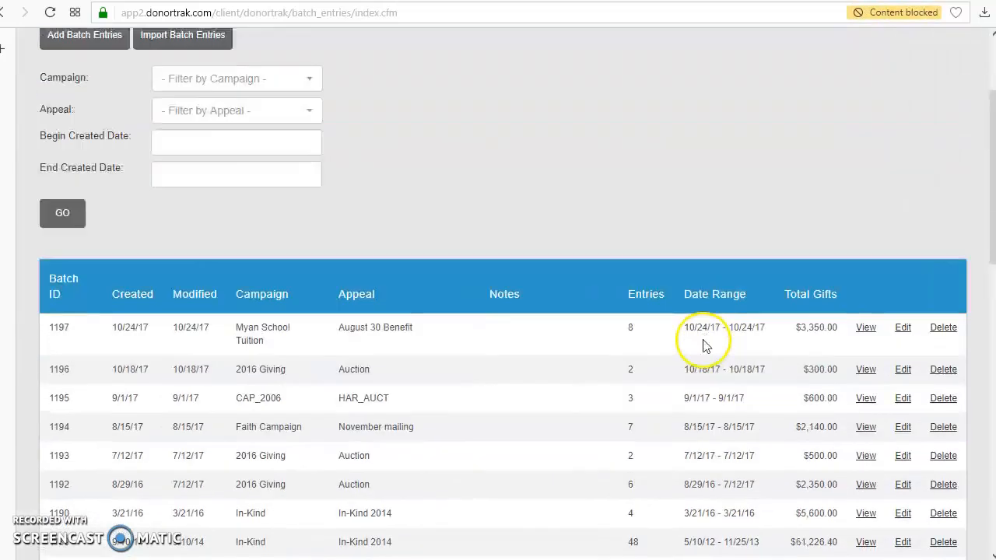
pyautogui.click(865, 327)
pyautogui.scroll(-3, 751, 329)
pyautogui.scroll(3, 751, 329)
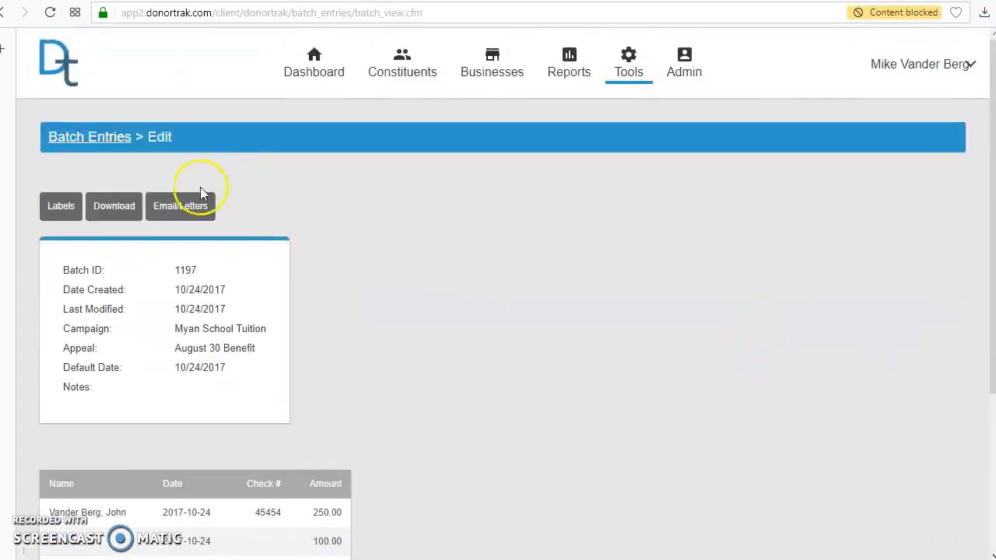
pyautogui.scroll(-3, 293, 331)
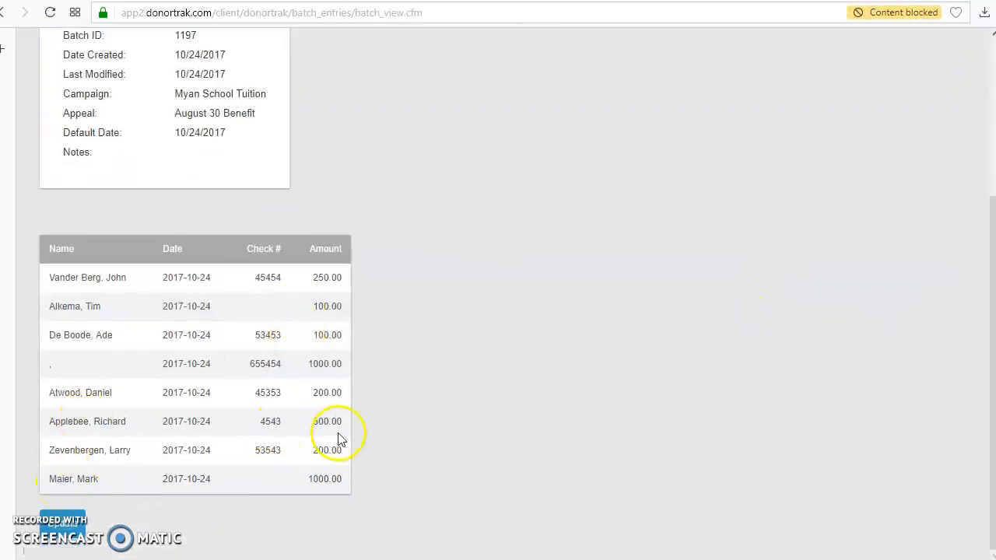
pyautogui.scroll(3, 340, 437)
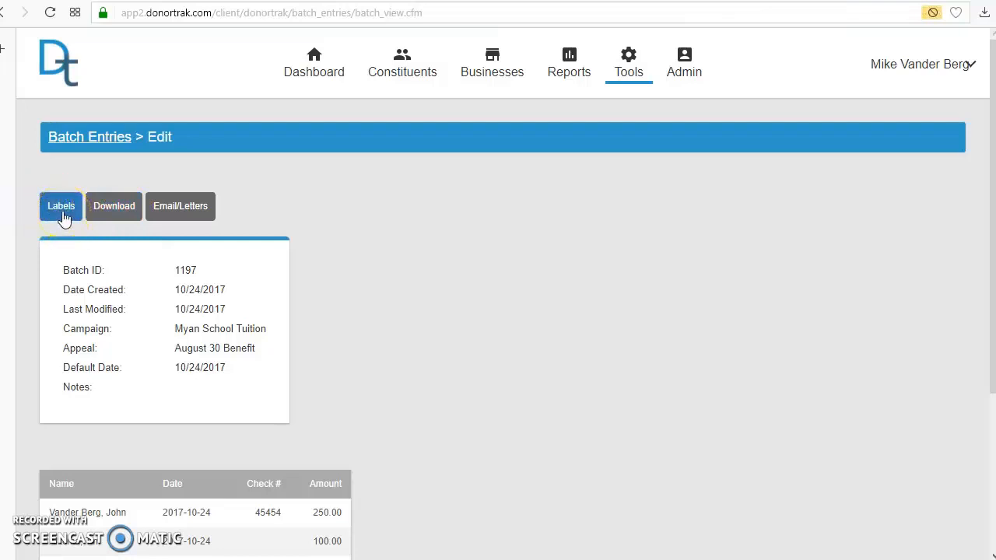
pyautogui.scroll(-3, 523, 374)
pyautogui.scroll(3, 234, 249)
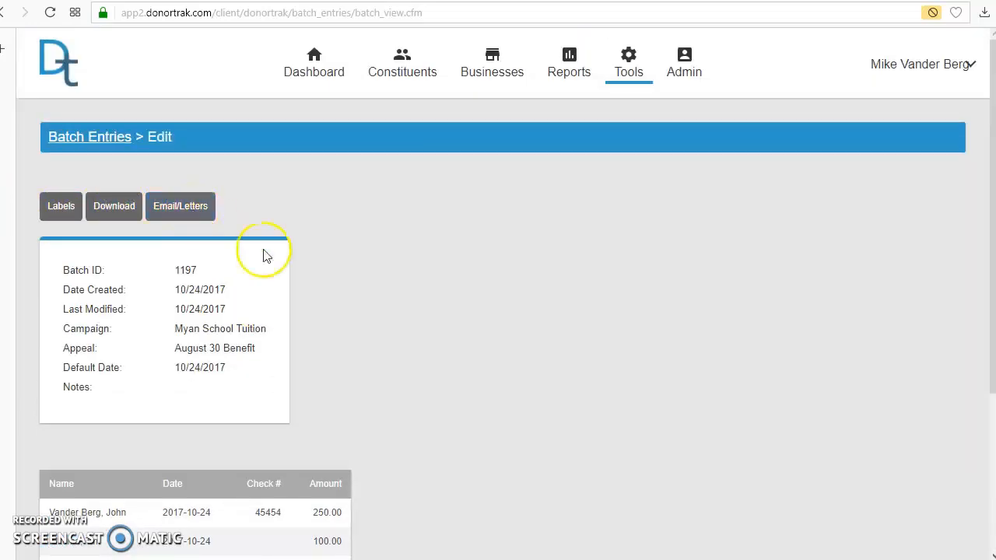
pyautogui.scroll(-2, 262, 256)
pyautogui.scroll(1, 620, 413)
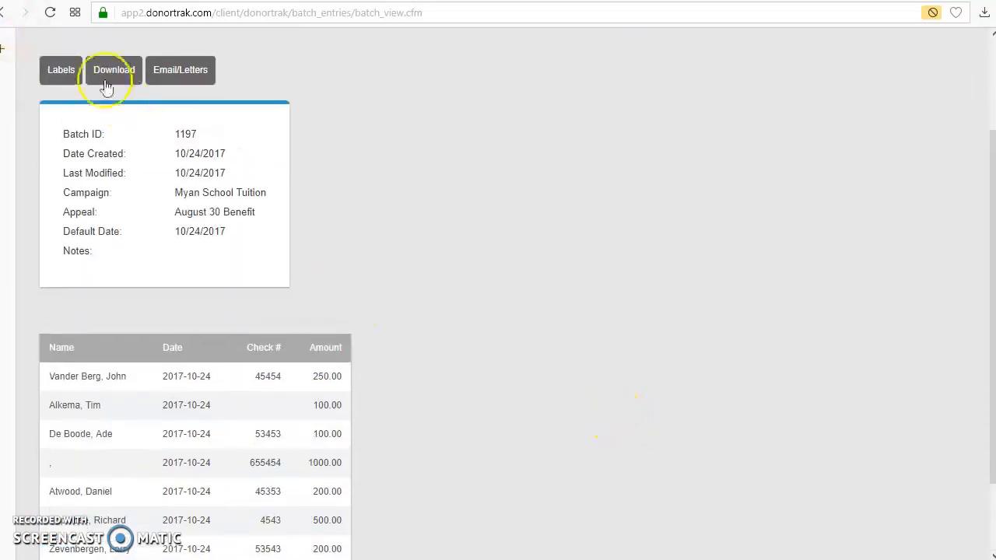
pyautogui.scroll(2, 329, 183)
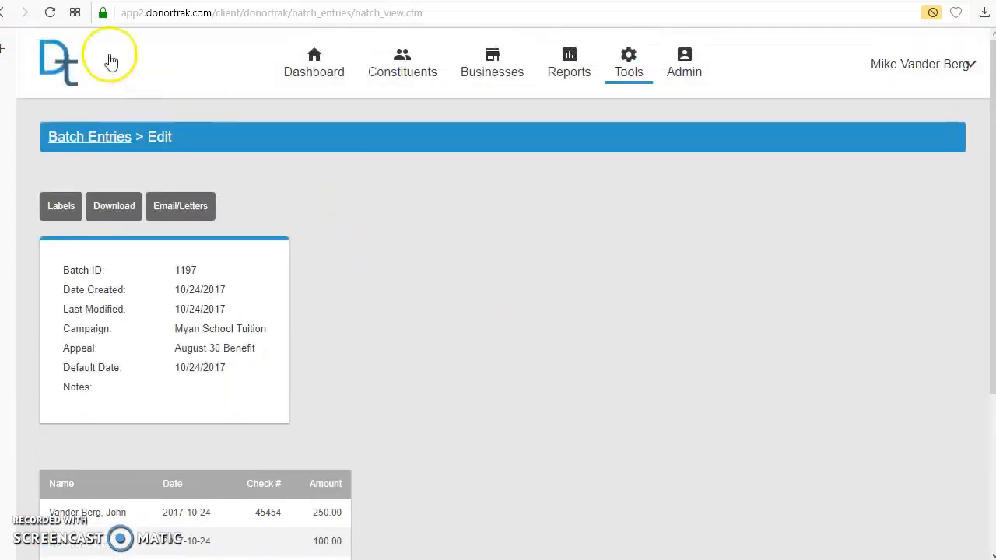
# Return to the batch list, view the August 30 Benefit batch again and check each gift's name, date, check number and amount.
pyautogui.click(4, 17)
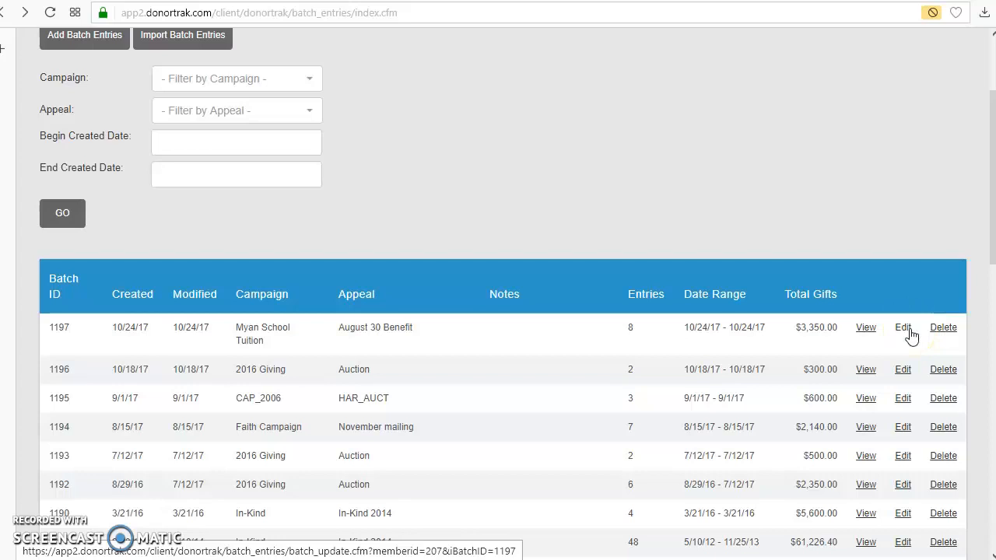
pyautogui.click(867, 333)
pyautogui.scroll(-3, 418, 384)
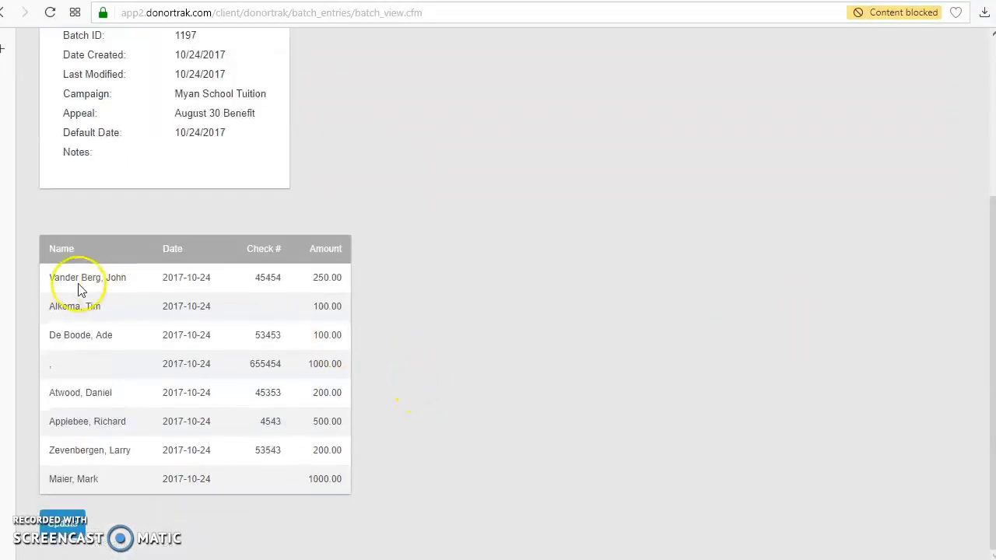
pyautogui.moveTo(63, 283); pyautogui.dragTo(344, 287)
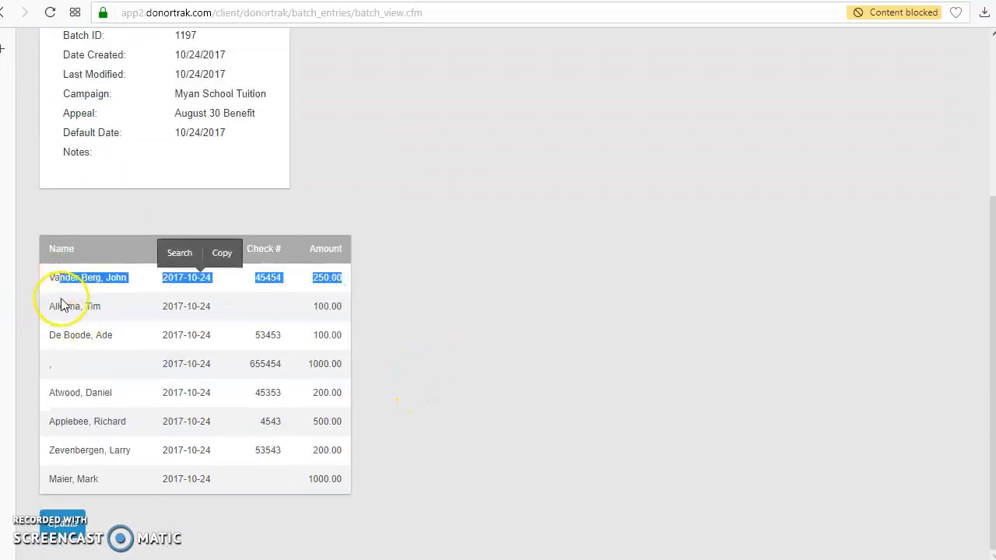
pyautogui.moveTo(61, 302); pyautogui.dragTo(225, 311)
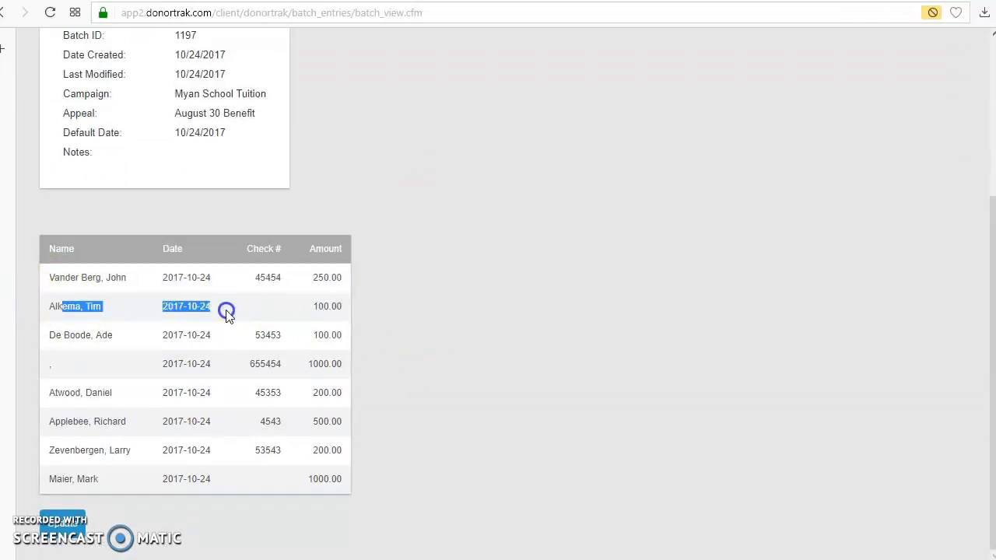
pyautogui.click(547, 379)
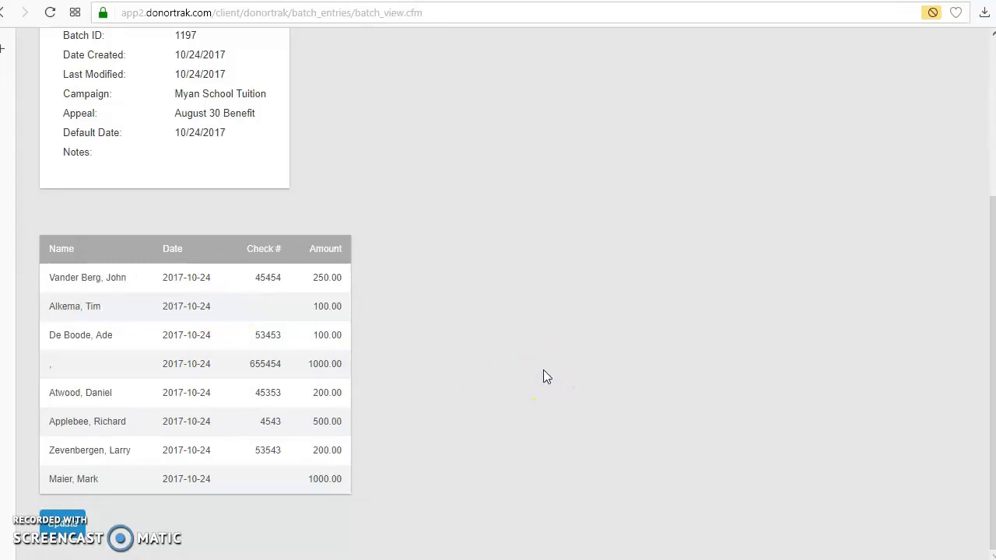
pyautogui.scroll(3, 545, 374)
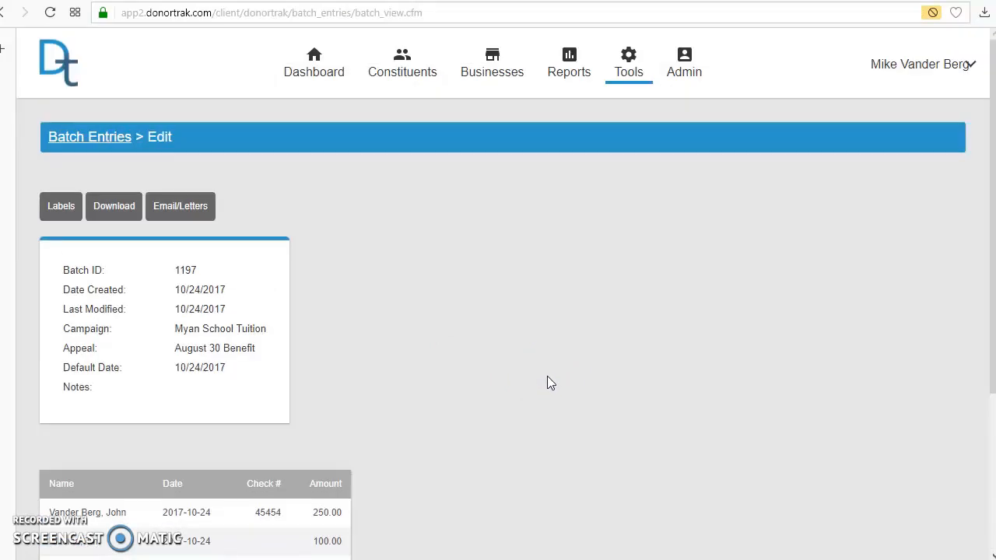
pyautogui.scroll(-3, 549, 381)
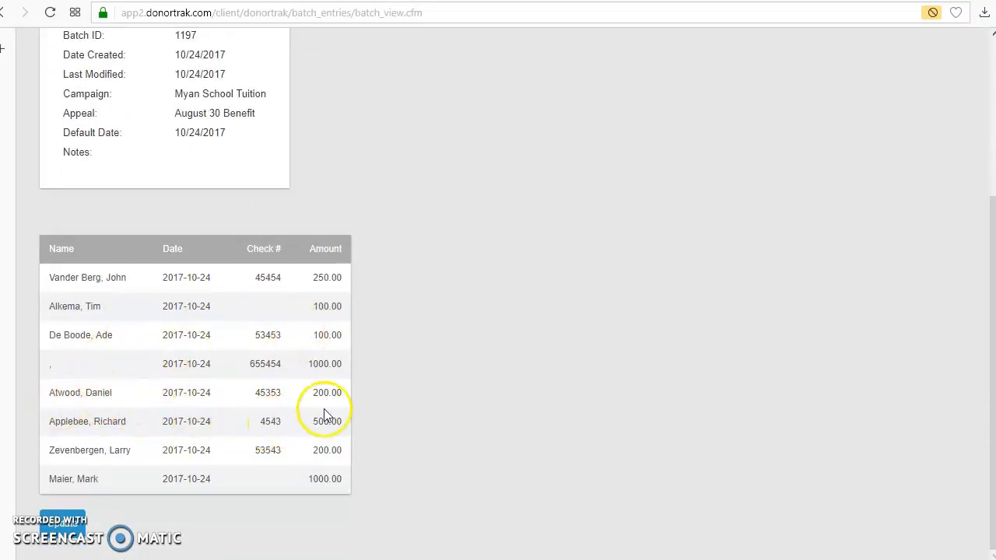
# Find the constituent with the batch's fifth gift, open the record and check the gifts and pledge schedules.
pyautogui.scroll(3, 614, 366)
pyautogui.click(395, 66)
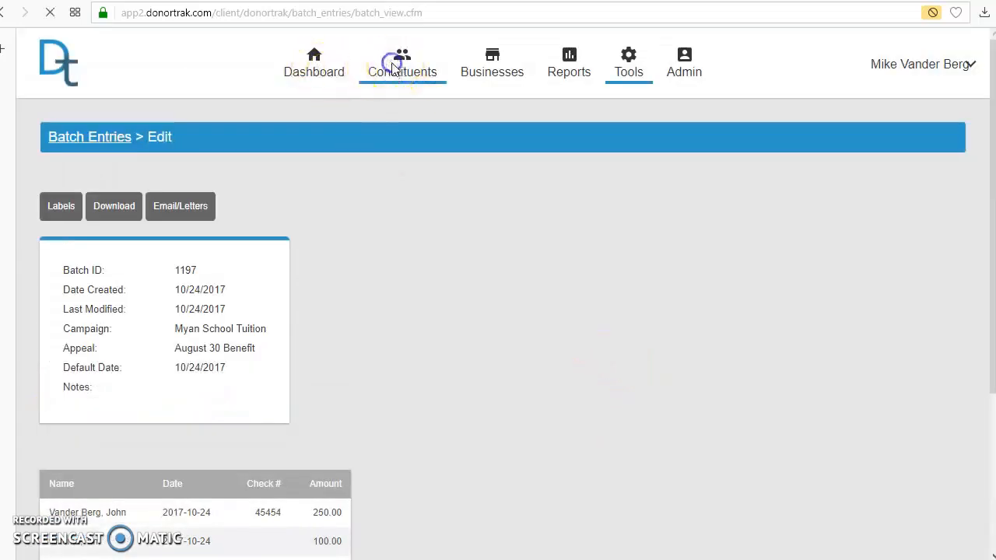
pyautogui.write('Atwood')
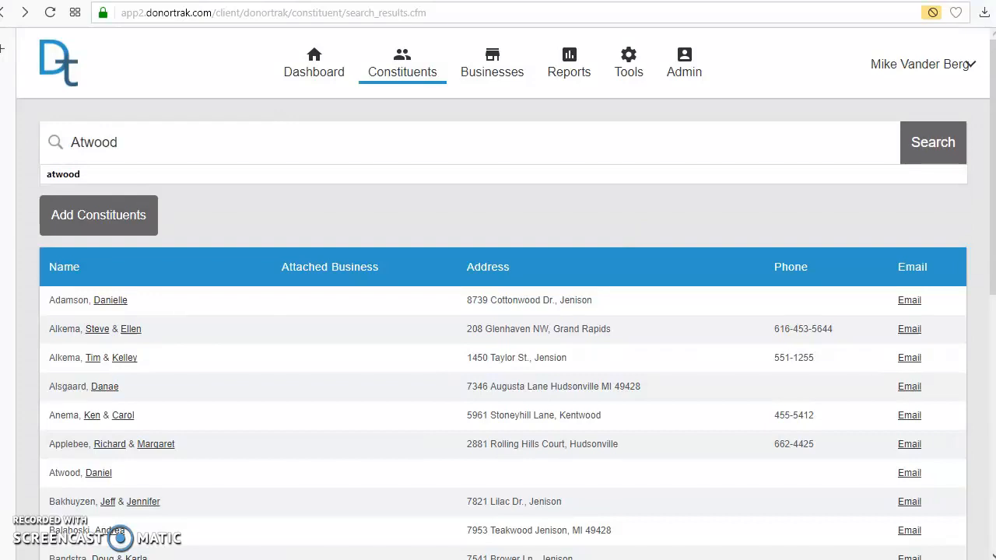
pyautogui.click(98, 472)
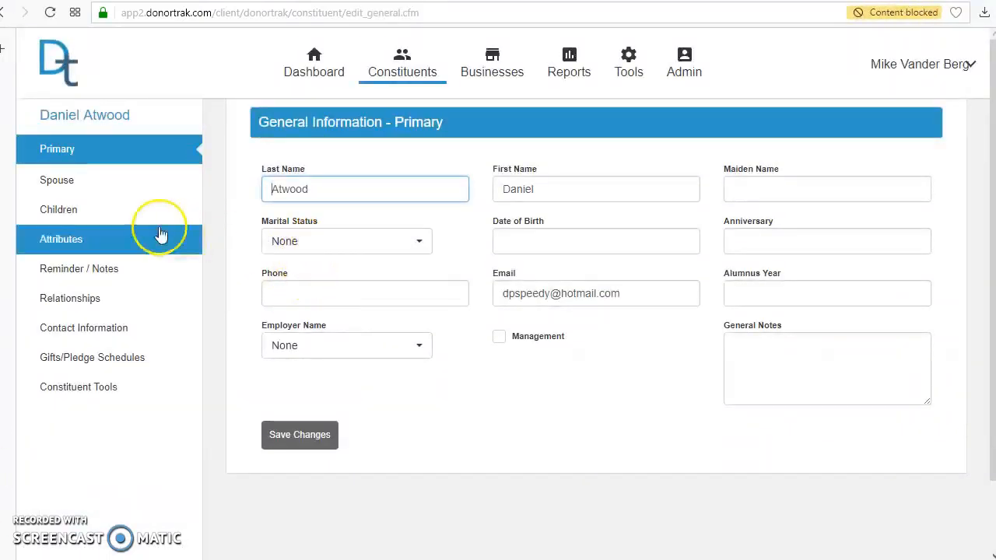
pyautogui.click(100, 359)
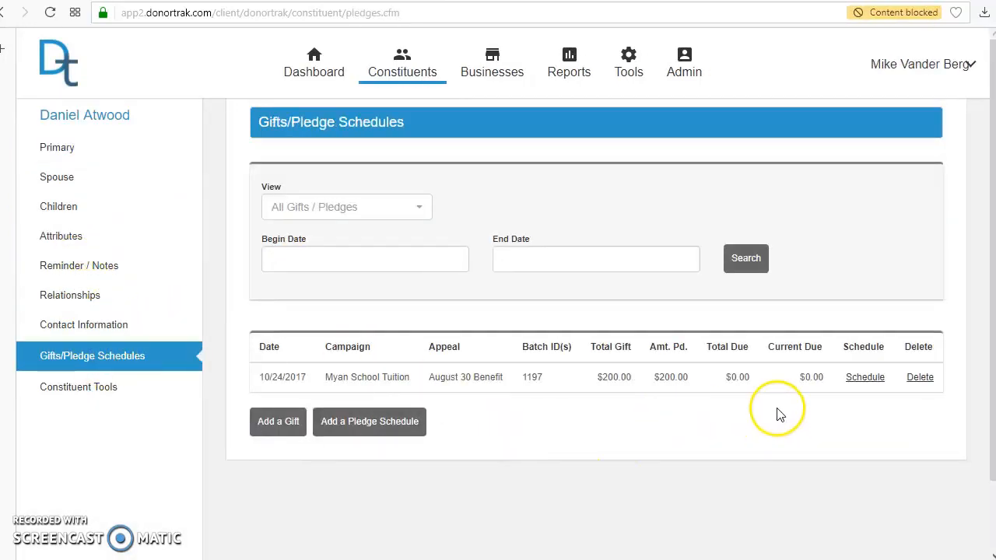
# Add a new letter/email template named "Thank You Letter - End of Year Giving".
pyautogui.click(628, 69)
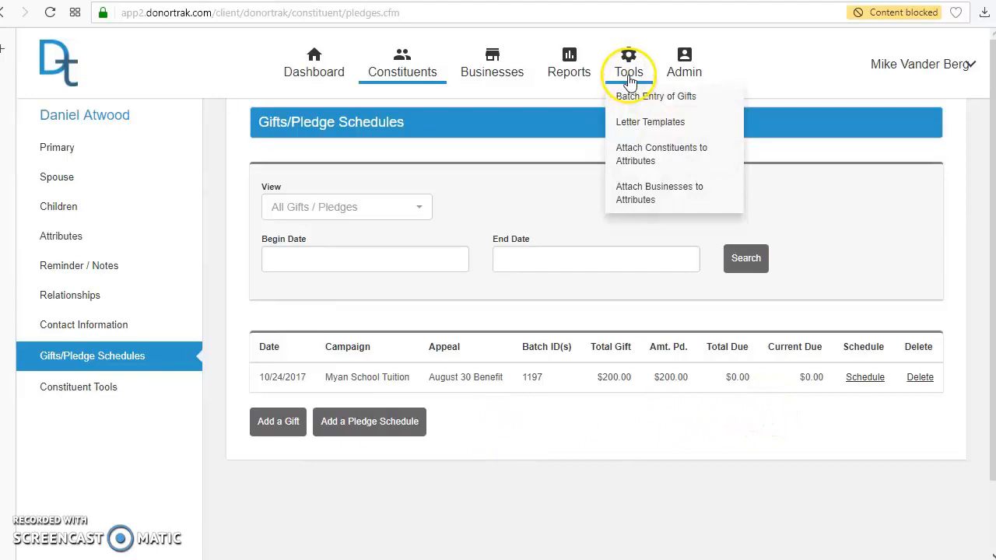
pyautogui.click(633, 126)
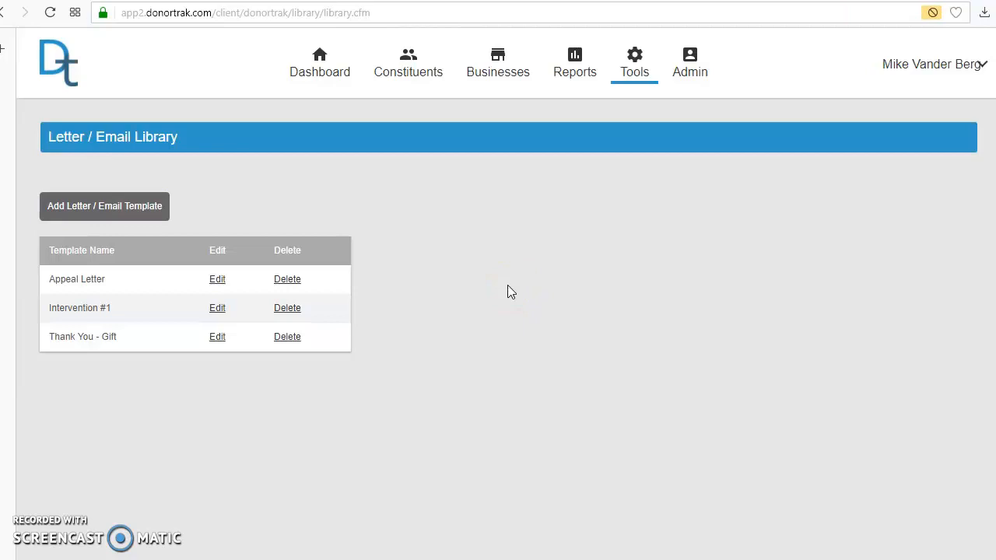
pyautogui.click(103, 213)
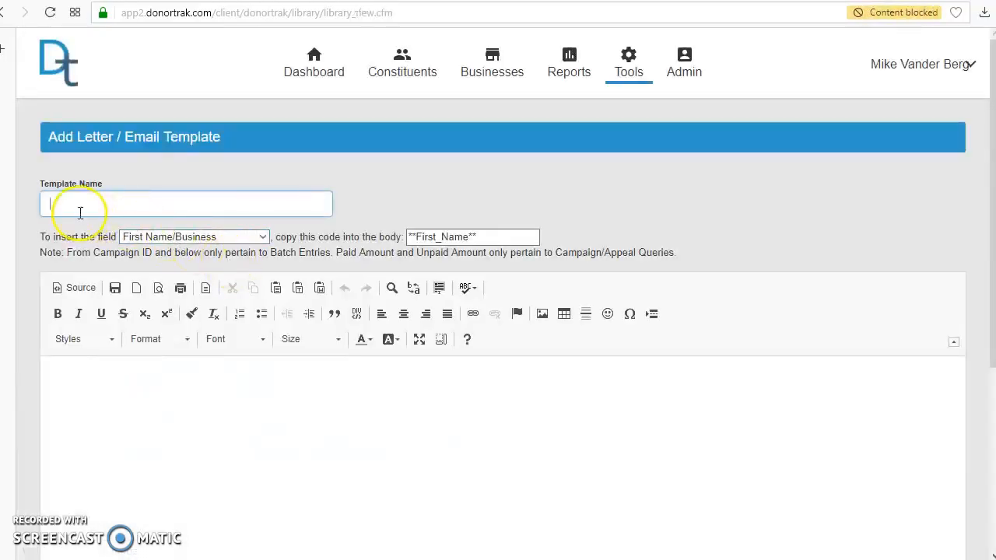
pyautogui.write('Than')
pyautogui.write('k You Letter - End of Year Giving')
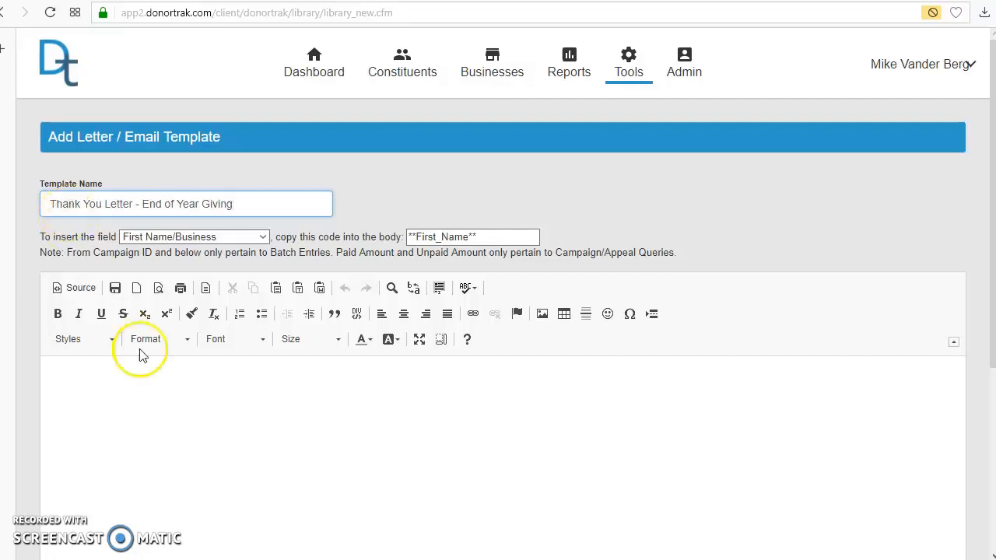
# Begin the template body with "Dear" followed by the field code **First_Name**.
pyautogui.click(297, 427)
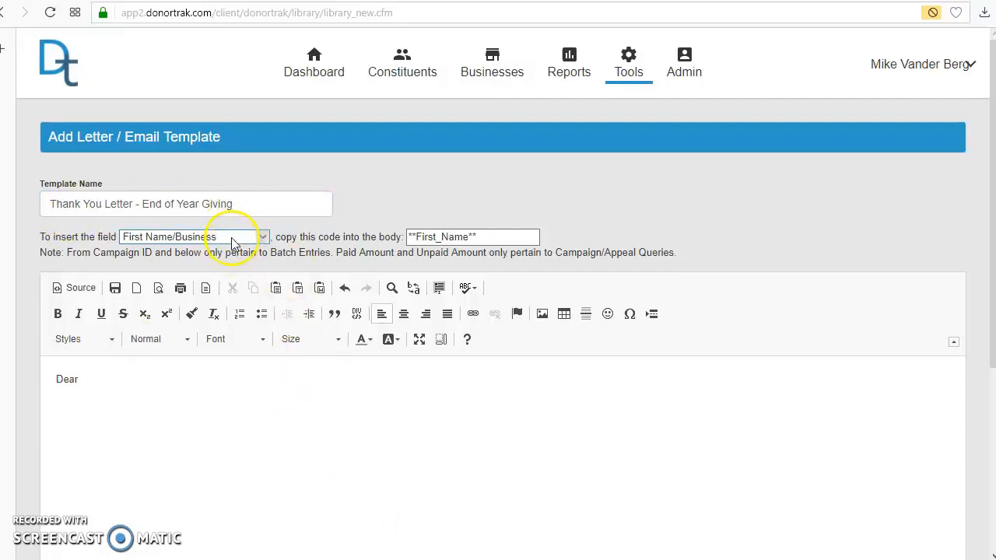
pyautogui.click(477, 237)
pyautogui.hotkey('ctrl', 'c')
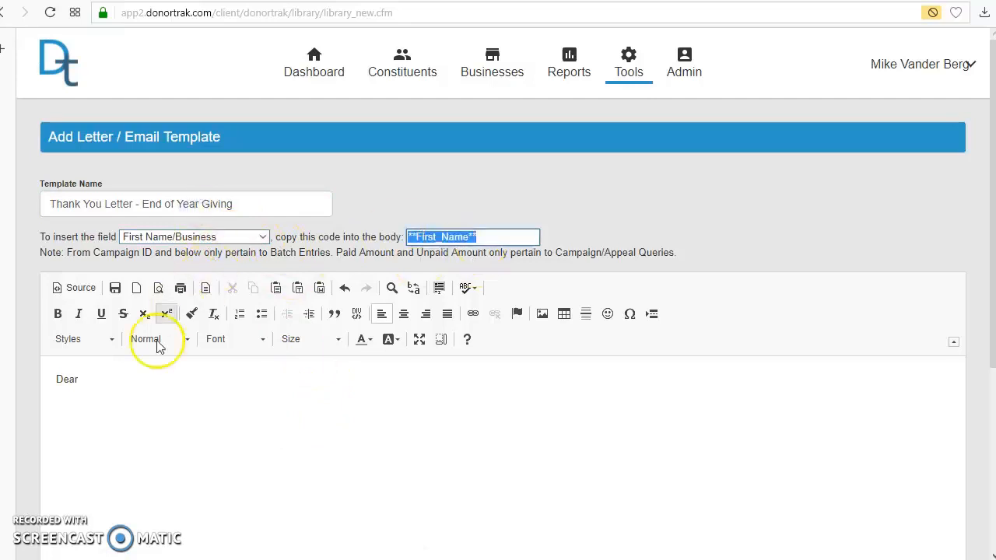
pyautogui.click(120, 389)
pyautogui.hotkey('ctrl', 'v')
# Add the Last Name/Attn: field code **Last_Name** to the salutation, separated from the first-name code by a space.
pyautogui.click(261, 237)
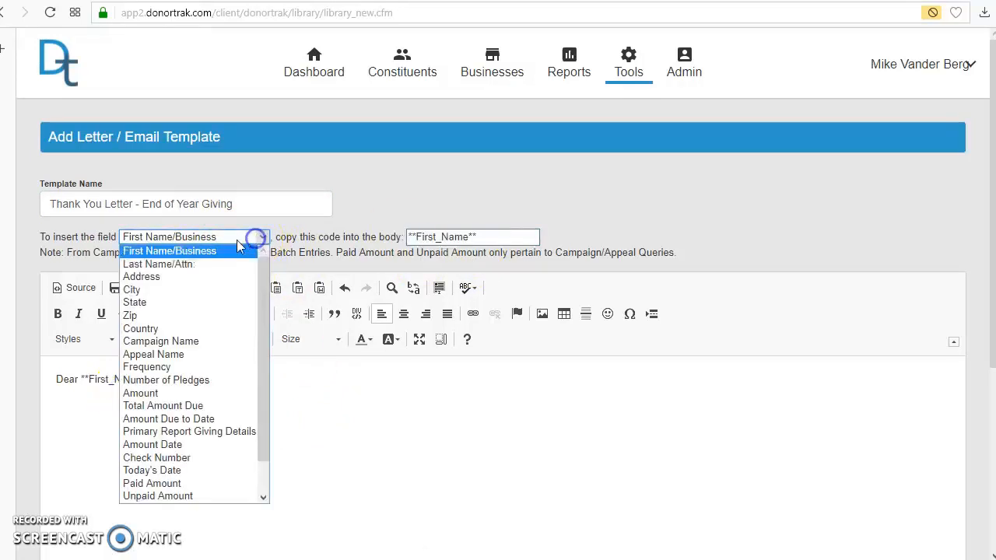
pyautogui.click(180, 265)
pyautogui.click(480, 242)
pyautogui.hotkey('ctrl', 'c')
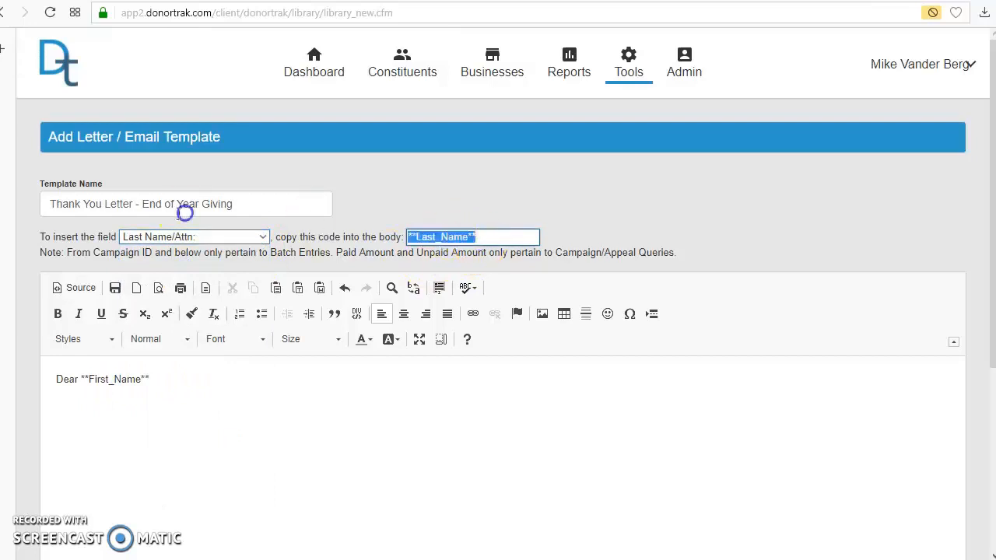
pyautogui.click(207, 383)
pyautogui.hotkey('ctrl', 'v')
pyautogui.click(149, 381)
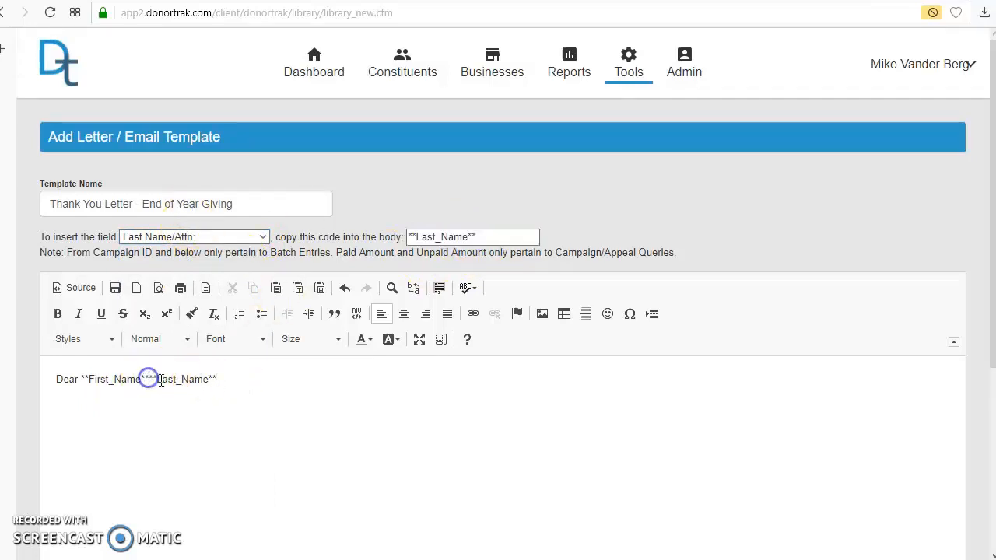
# Finish the letter with "Thank you for your end of year giving.", "Sincerely" and "ABC School" on separate lines, and save the template.
pyautogui.click(267, 381)
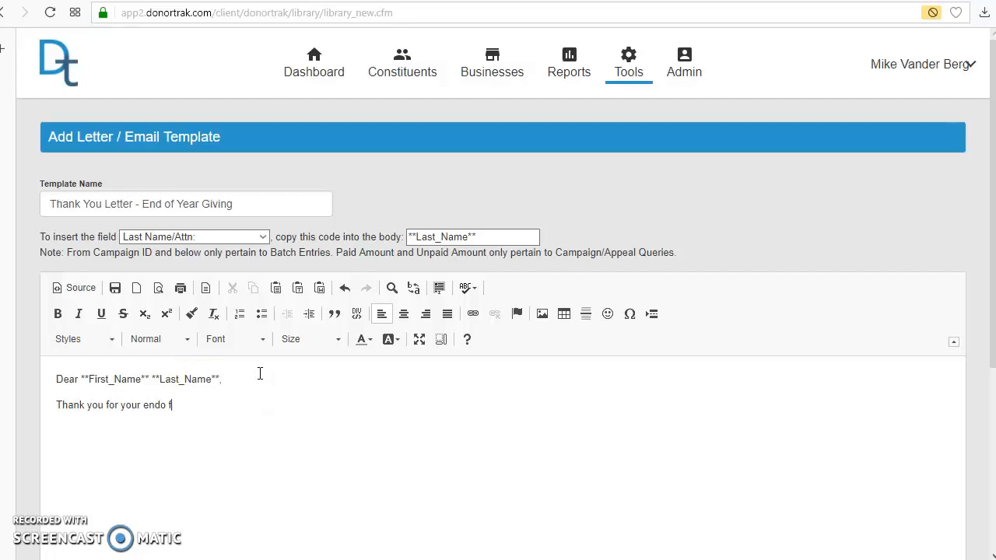
pyautogui.write('year giving.')
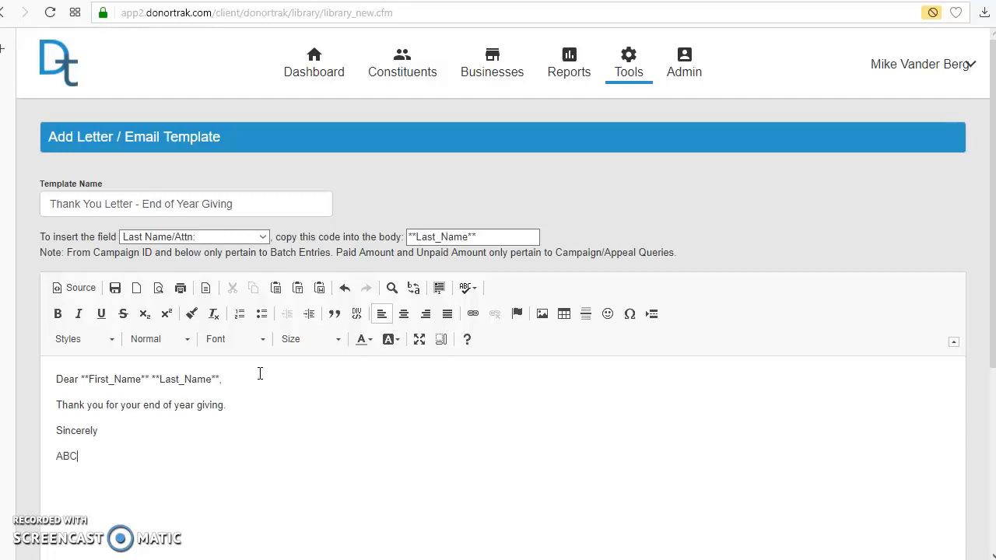
pyautogui.write('ool')
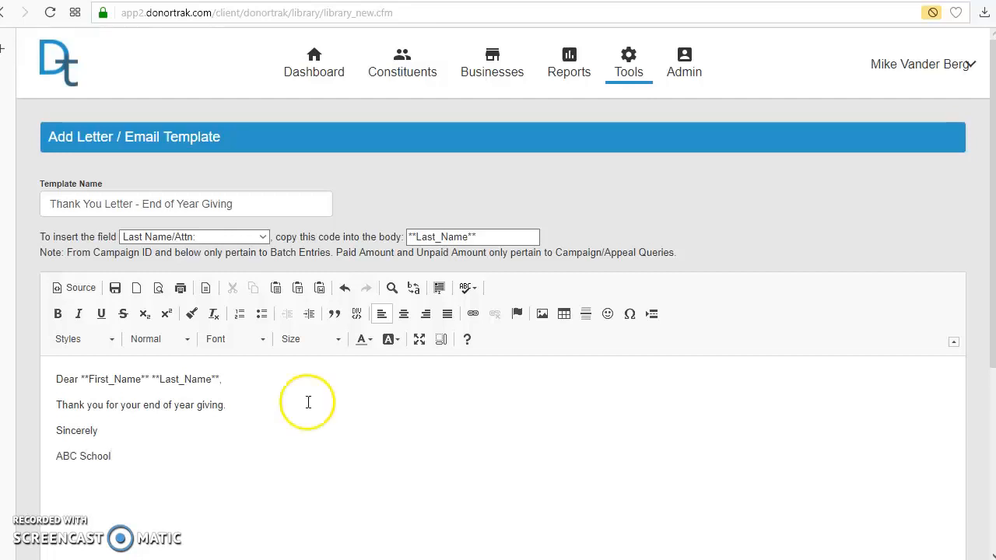
pyautogui.scroll(-4, 265, 408)
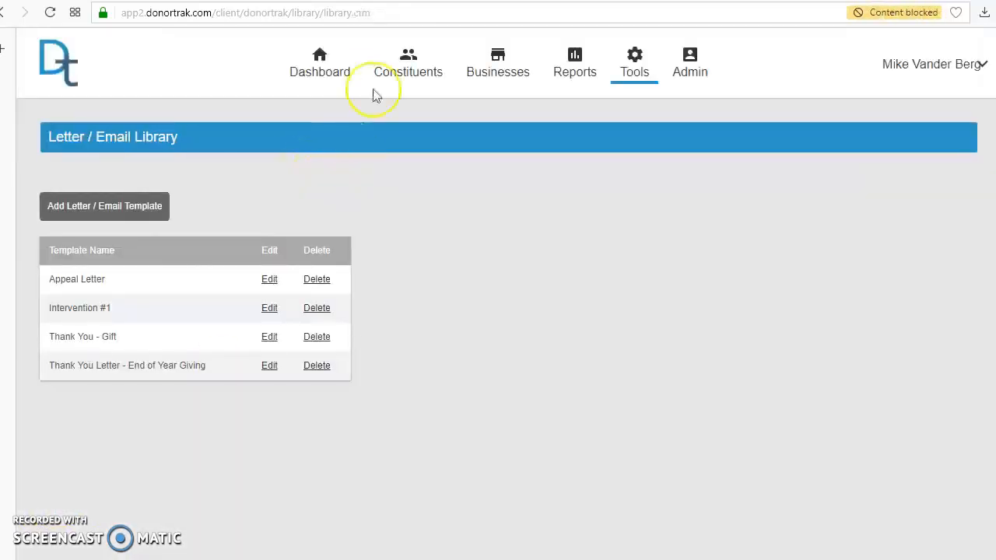
# Select a constituent attribute in the Primary Report Builder and generate the donor listing.
pyautogui.click(573, 67)
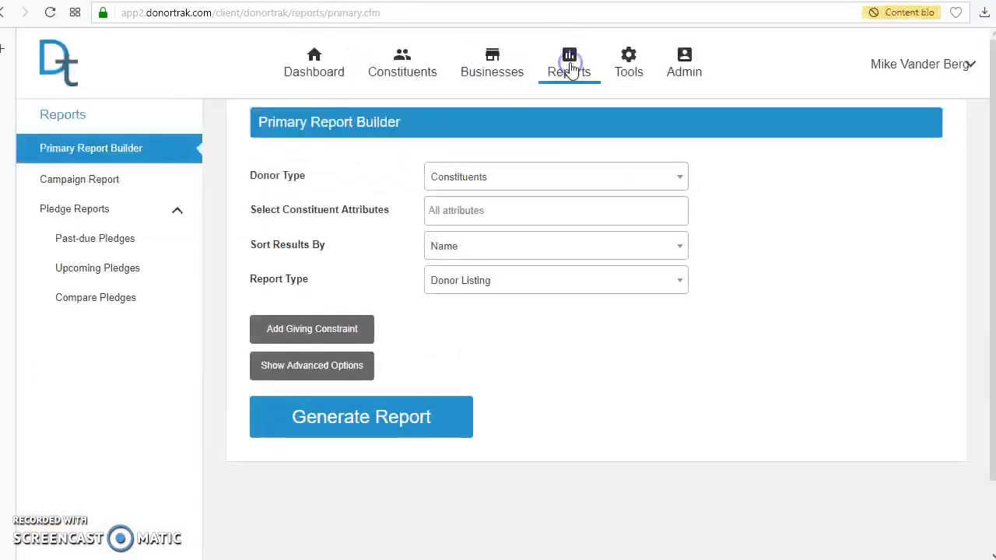
pyautogui.click(500, 209)
pyautogui.click(448, 282)
pyautogui.click(397, 411)
pyautogui.scroll(-2, 420, 336)
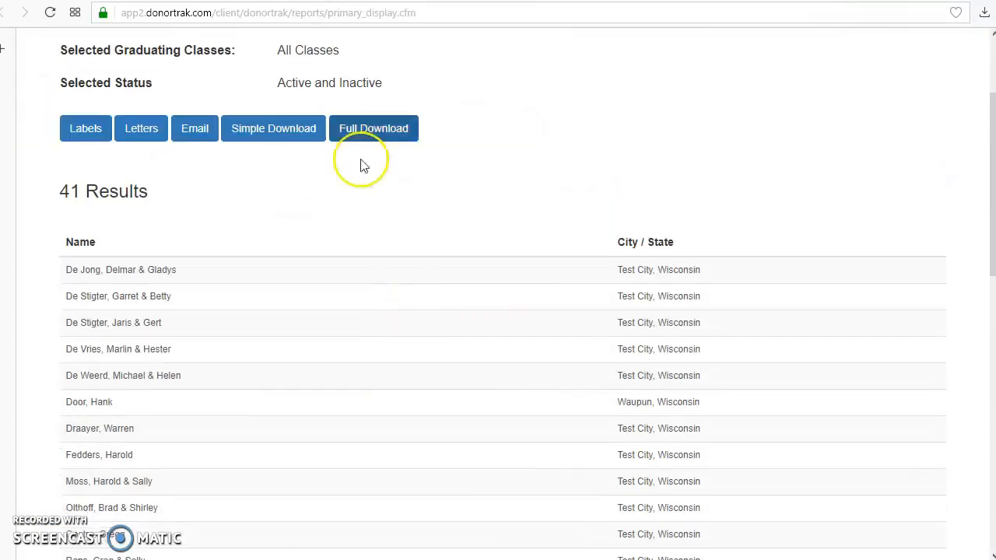
# Start an email merge for the report results with "Thank You Letter - End of Year Giving" as the body and review the message.
pyautogui.click(195, 137)
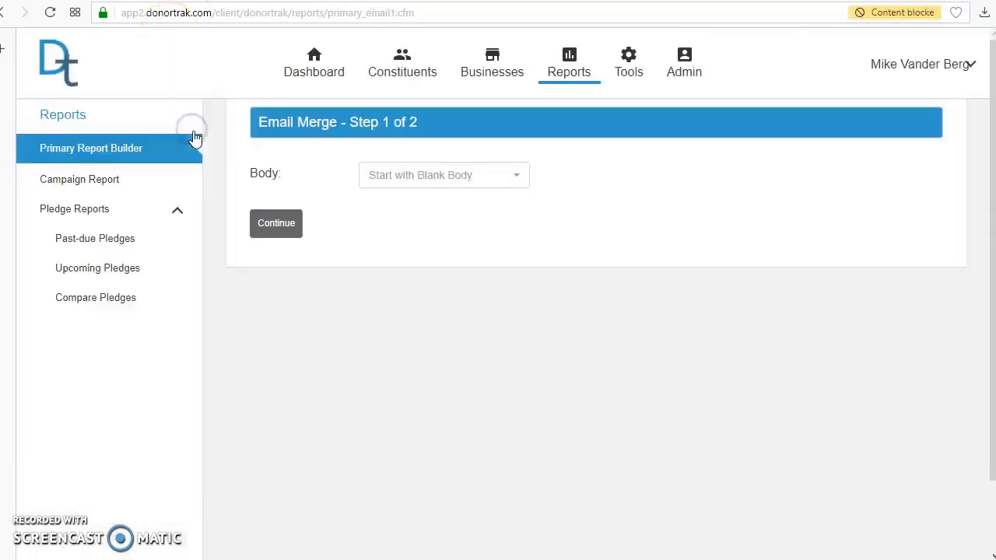
pyautogui.click(509, 175)
pyautogui.click(459, 287)
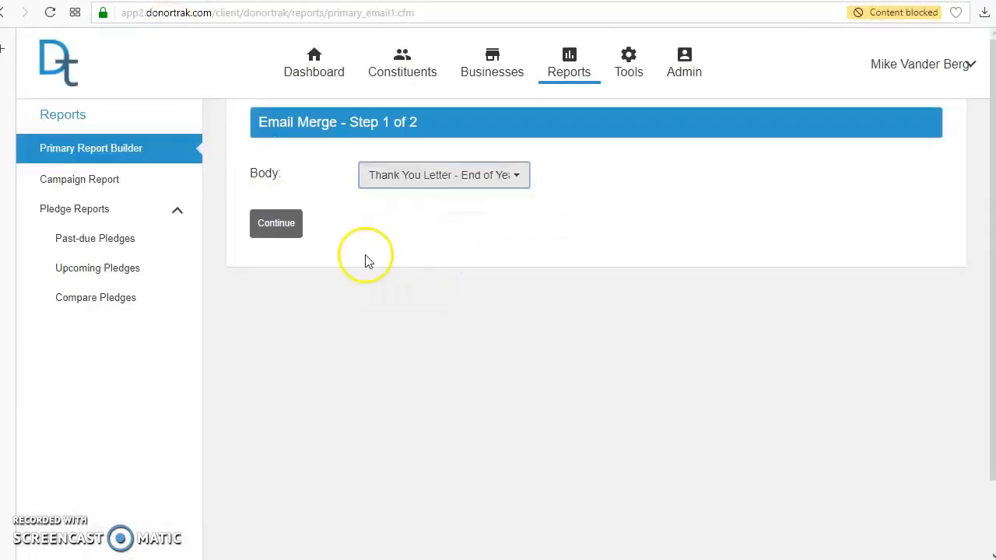
pyautogui.click(284, 227)
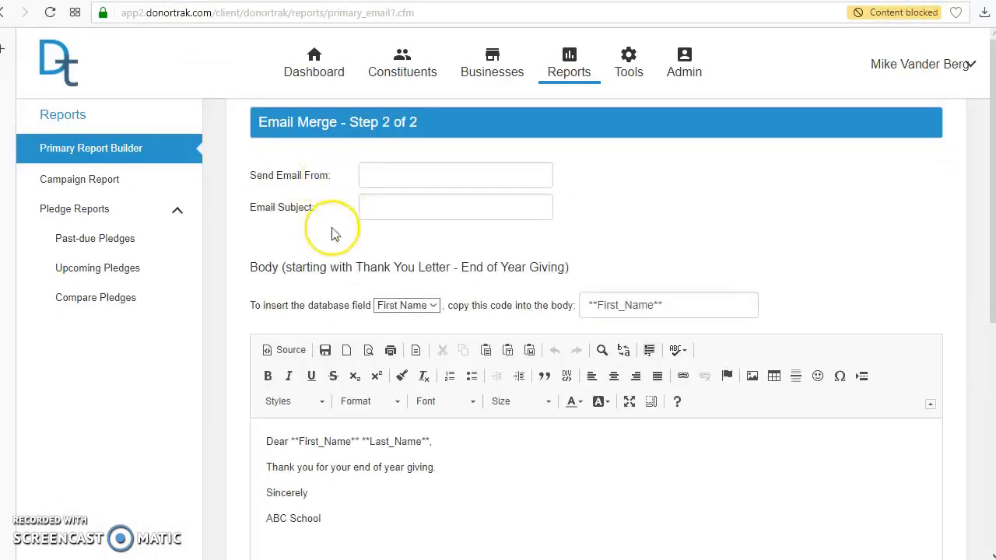
pyautogui.scroll(-1, 471, 373)
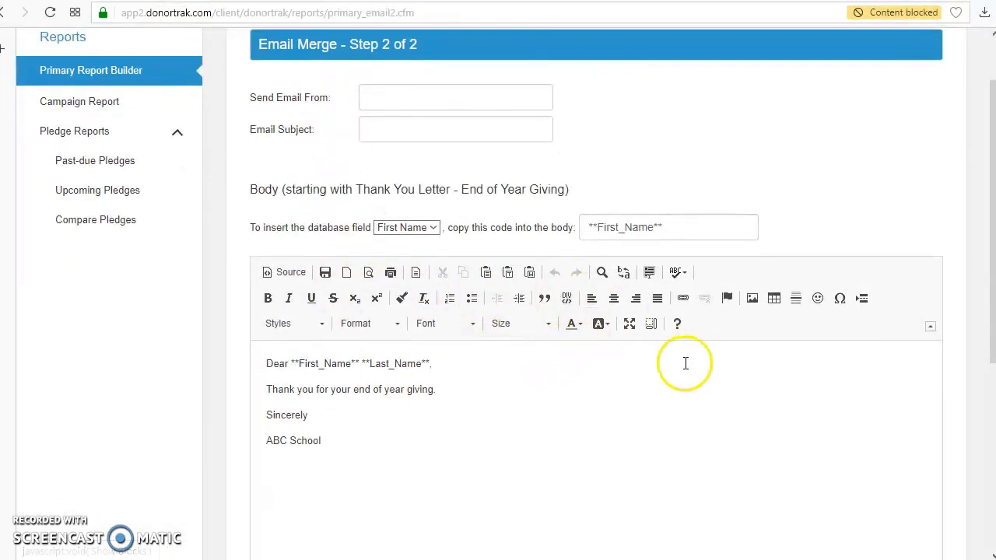
pyautogui.scroll(-4, 557, 311)
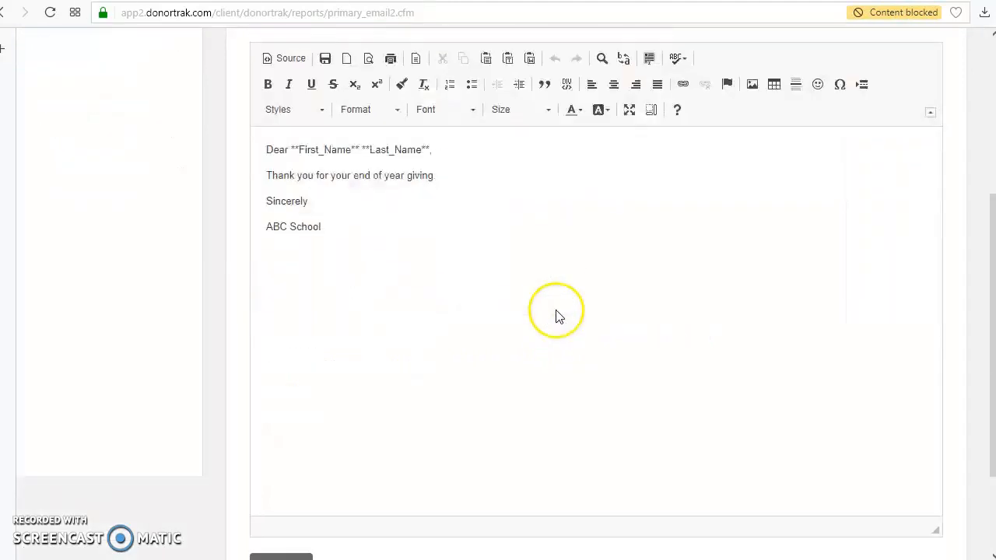
pyautogui.scroll(3, 555, 308)
pyautogui.scroll(-2, 555, 308)
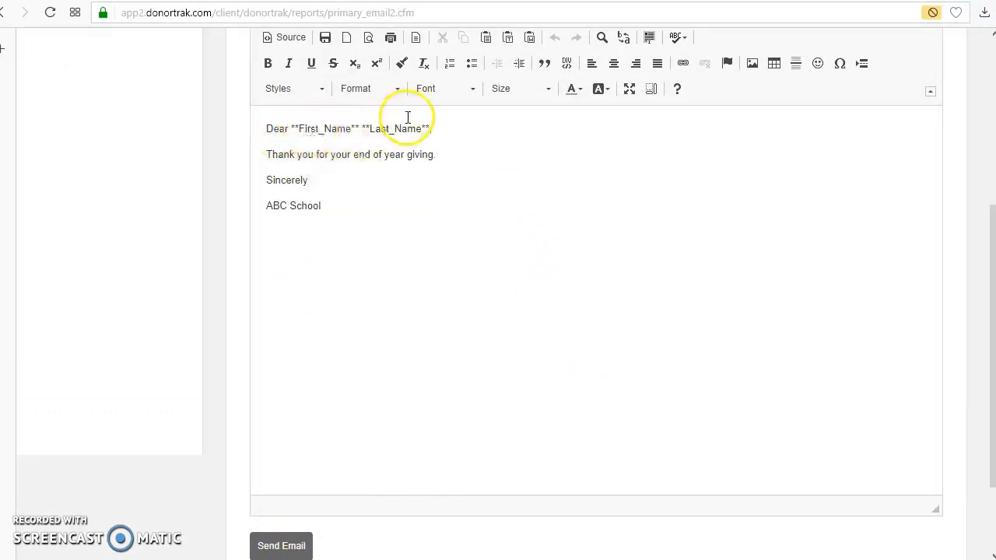
pyautogui.scroll(4, 718, 257)
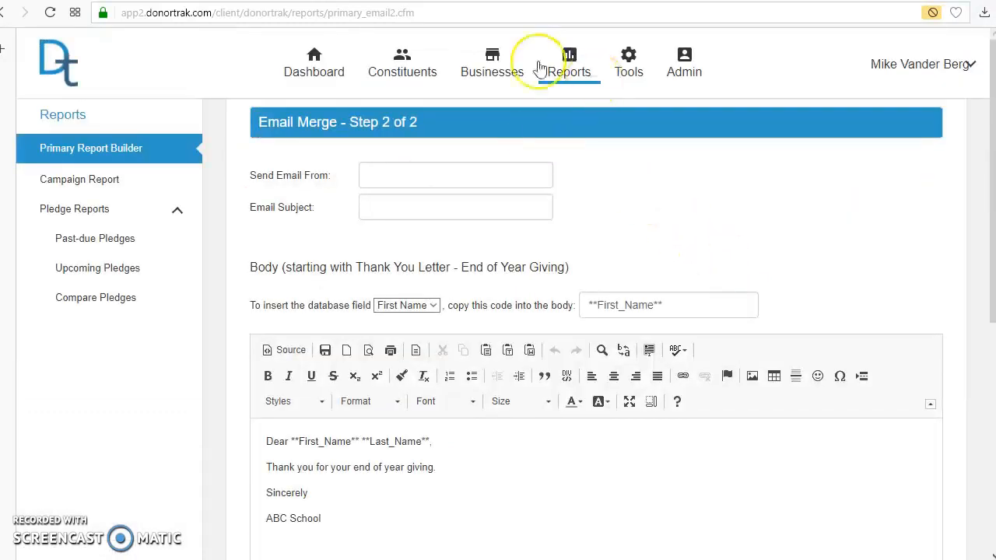
pyautogui.click(684, 86)
pyautogui.click(629, 67)
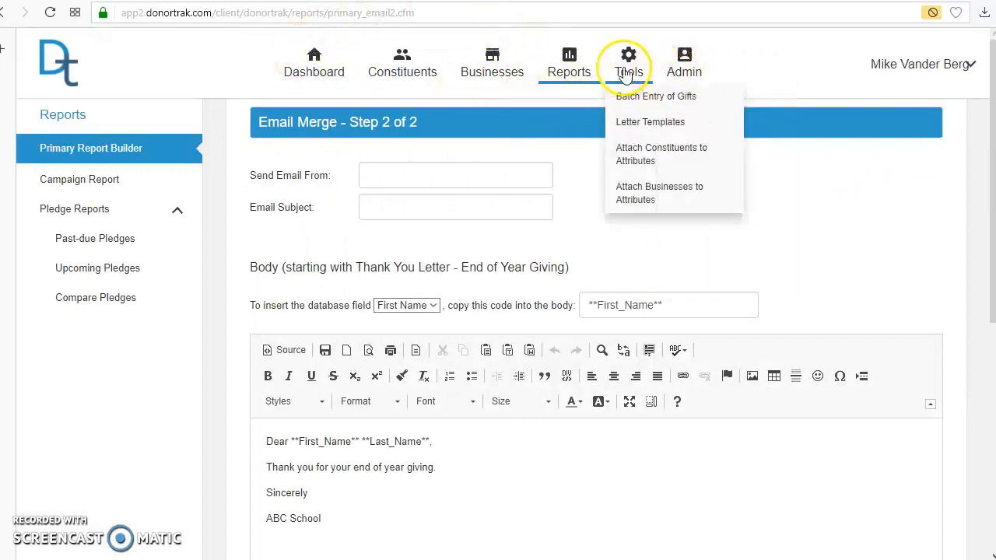
pyautogui.click(636, 161)
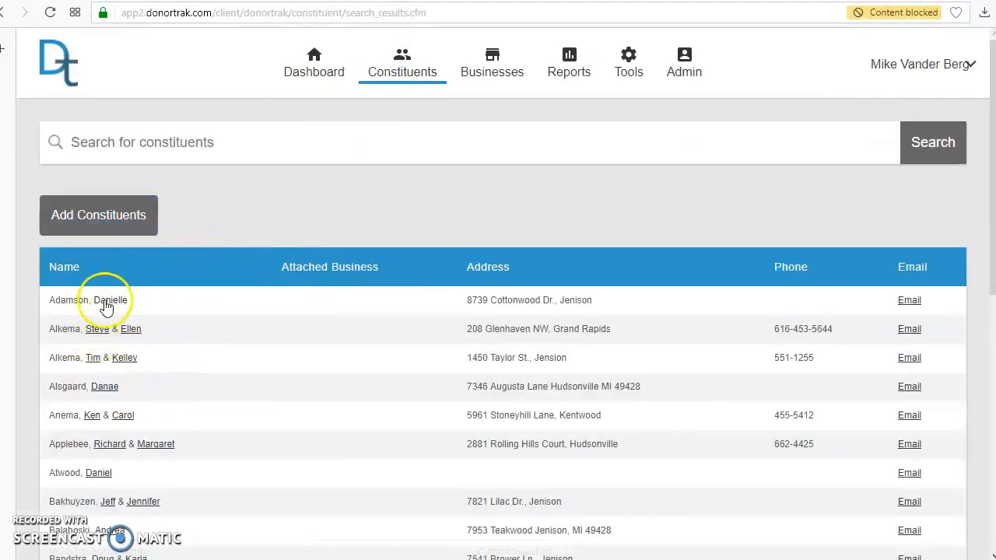
# Open the first listed constituent's attributes and assign Crusader Weekly, Central Focus, Basketball, Soccer and Baseball.
pyautogui.click(107, 305)
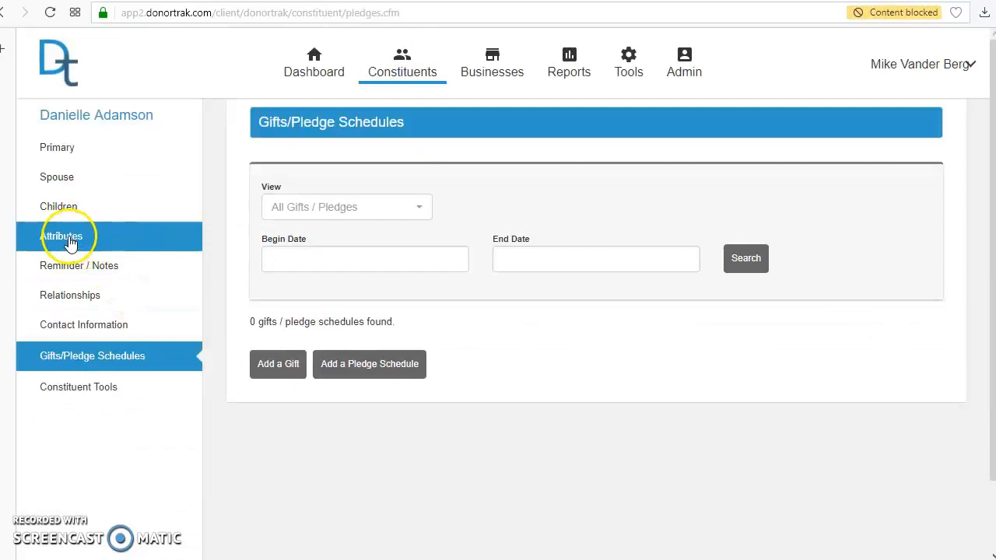
pyautogui.click(69, 244)
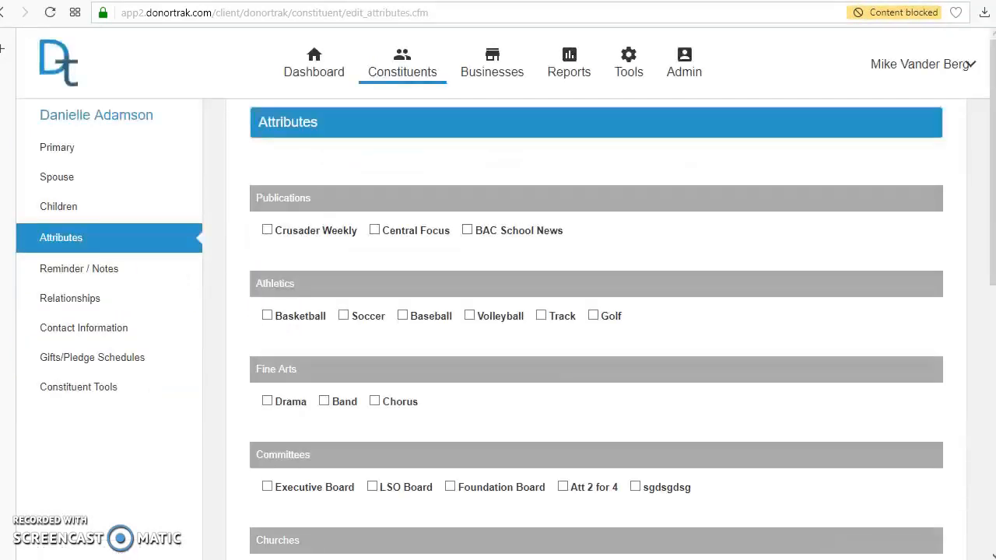
pyautogui.click(267, 232)
pyautogui.click(267, 316)
pyautogui.click(344, 316)
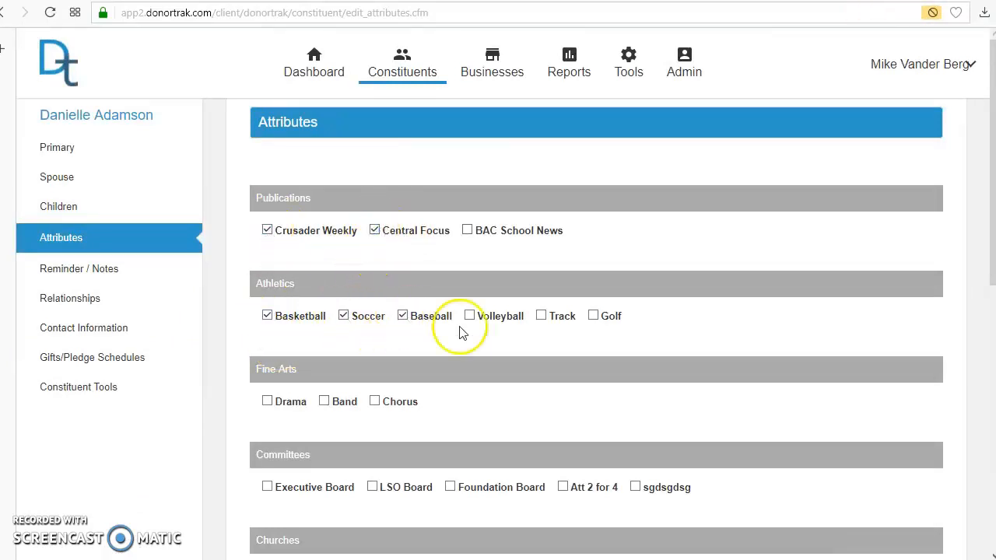
# Assign the constituent the Executive Board committee attribute and save the attribute changes.
pyautogui.scroll(-3, 459, 333)
pyautogui.click(267, 273)
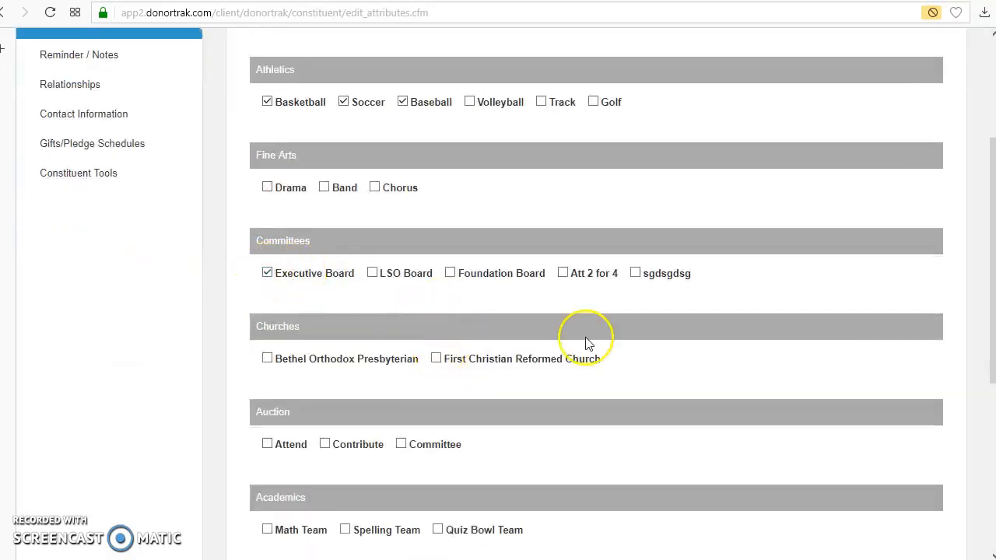
pyautogui.scroll(-5, 584, 358)
pyautogui.click(269, 309)
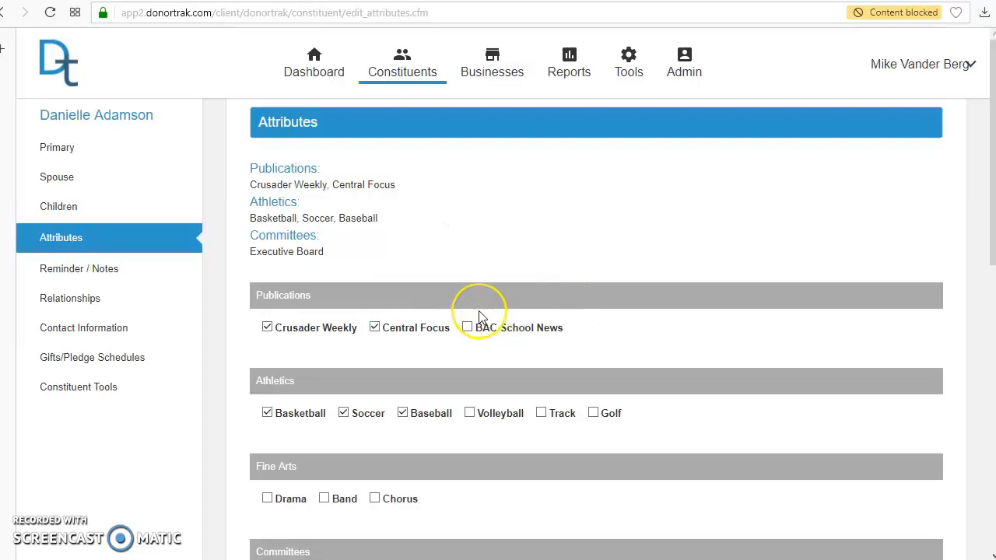
# Open the tool for attaching constituents to attributes and choose the Fine Arts category with the Band attribute.
pyautogui.click(625, 194)
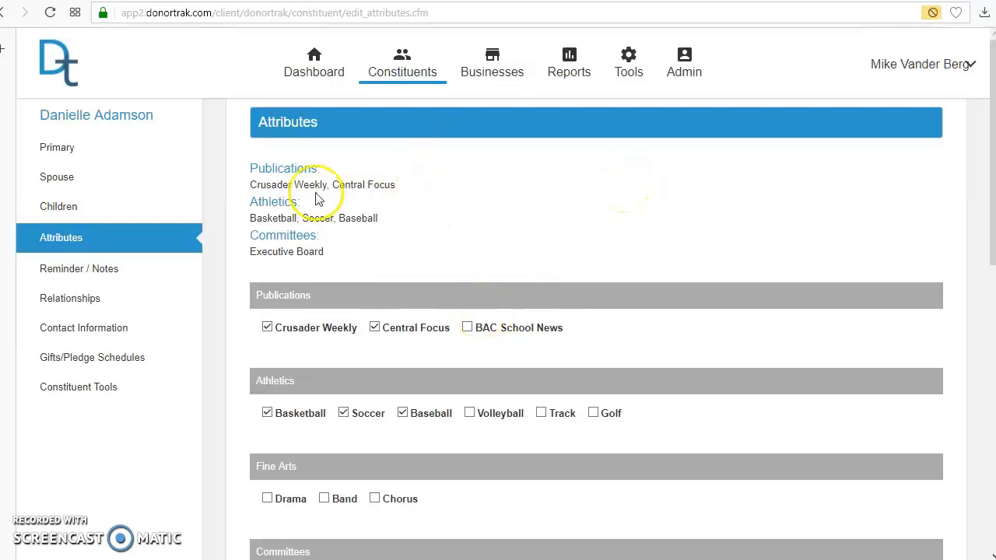
pyautogui.click(684, 62)
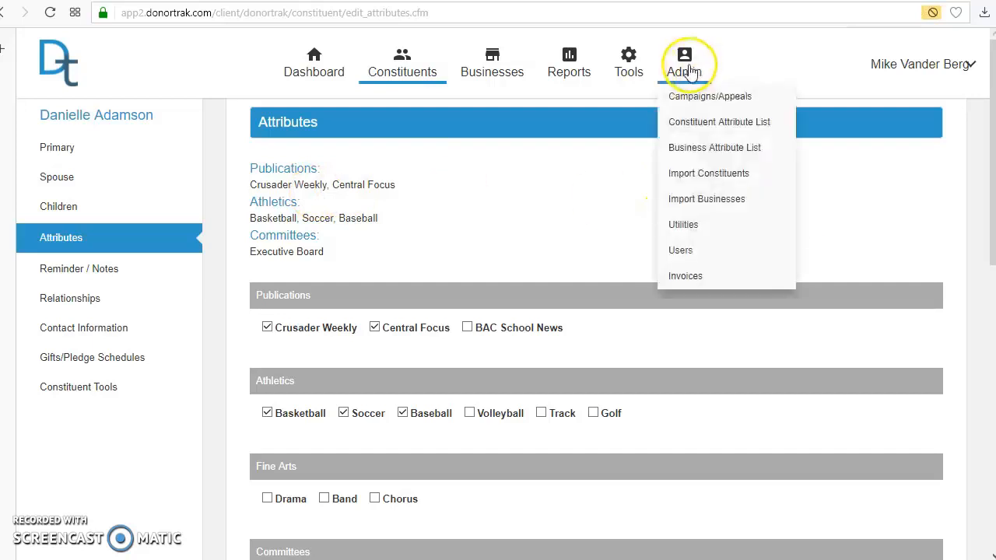
pyautogui.click(634, 62)
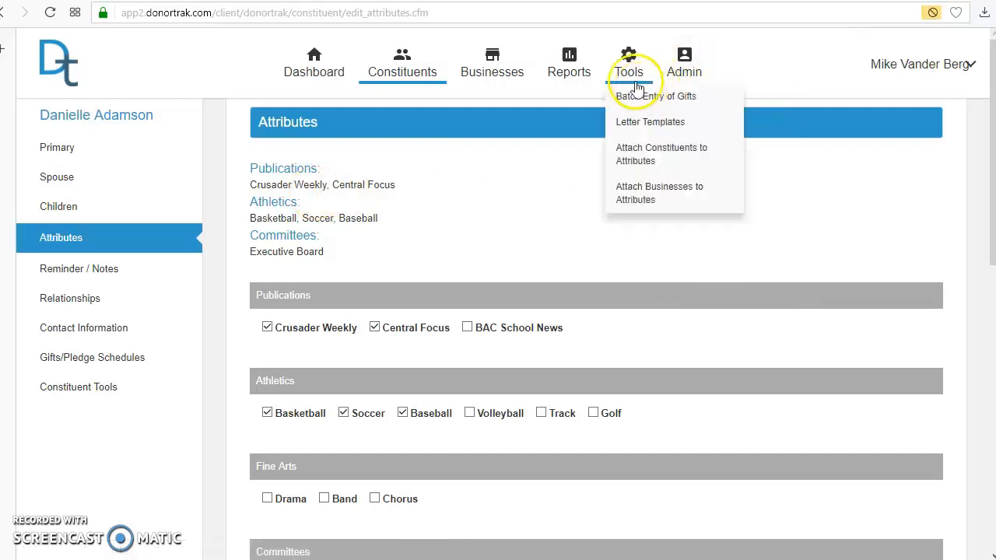
pyautogui.click(636, 152)
pyautogui.click(194, 205)
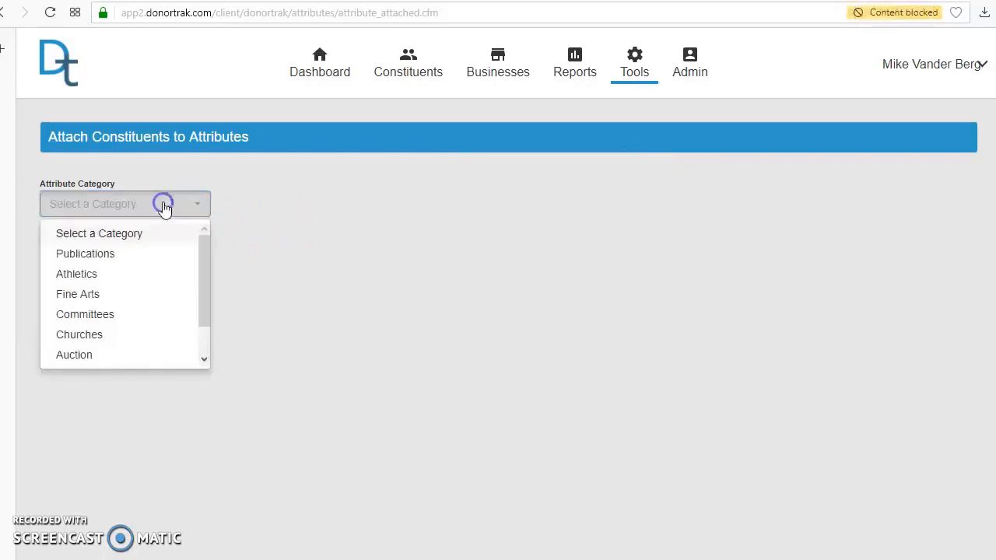
pyautogui.click(101, 299)
pyautogui.click(127, 253)
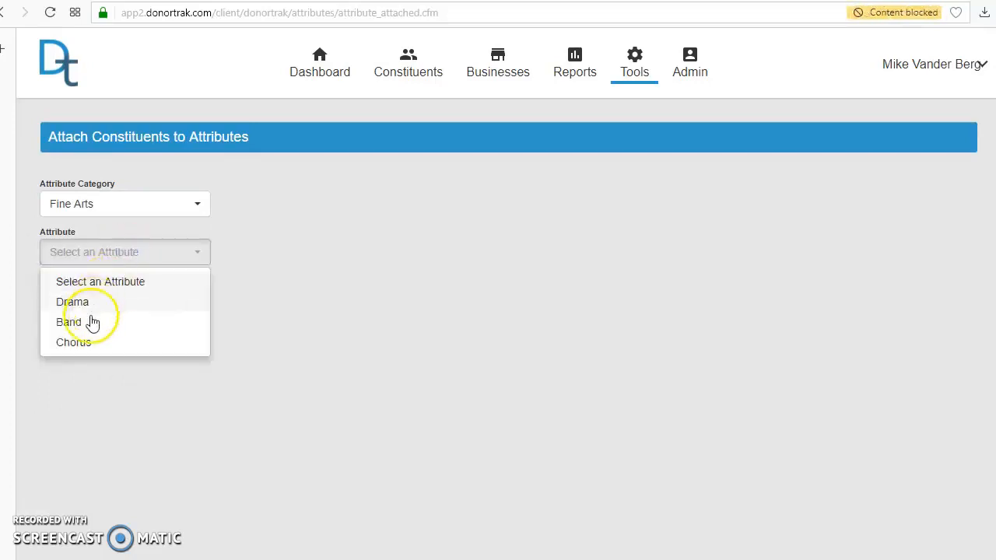
pyautogui.click(90, 323)
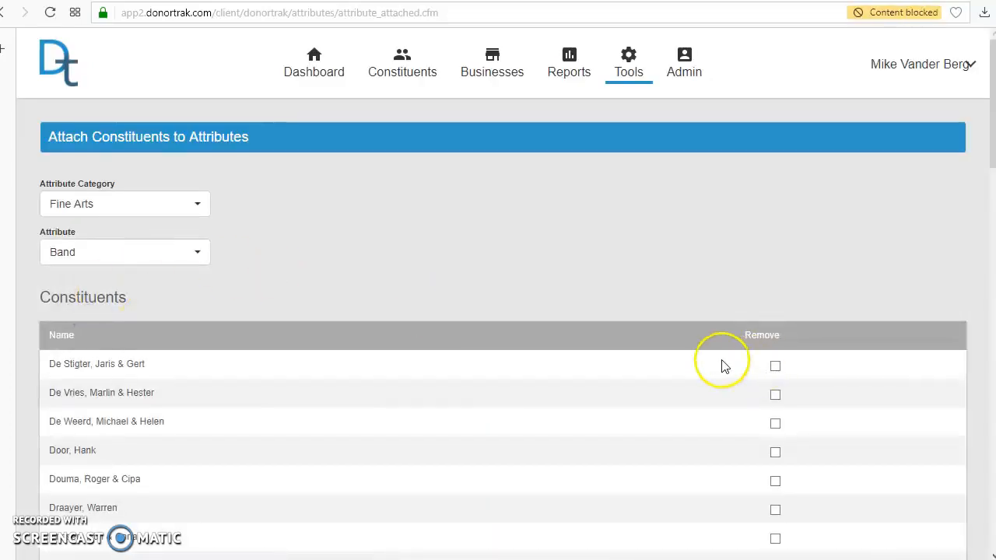
# Attach the first constituent matching "ze" to the Band attribute and save.
pyautogui.scroll(-15, 724, 366)
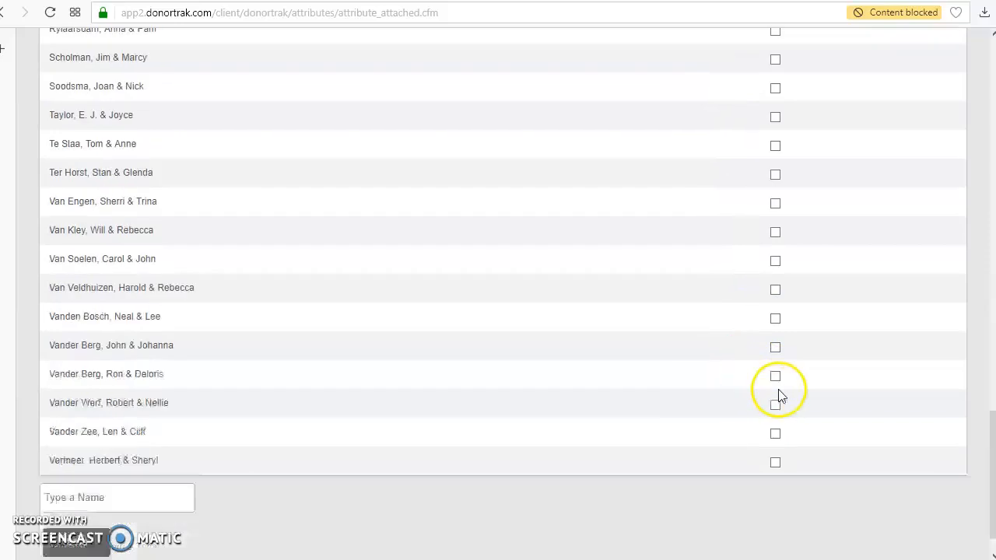
pyautogui.scroll(-1, 781, 397)
pyautogui.click(117, 460)
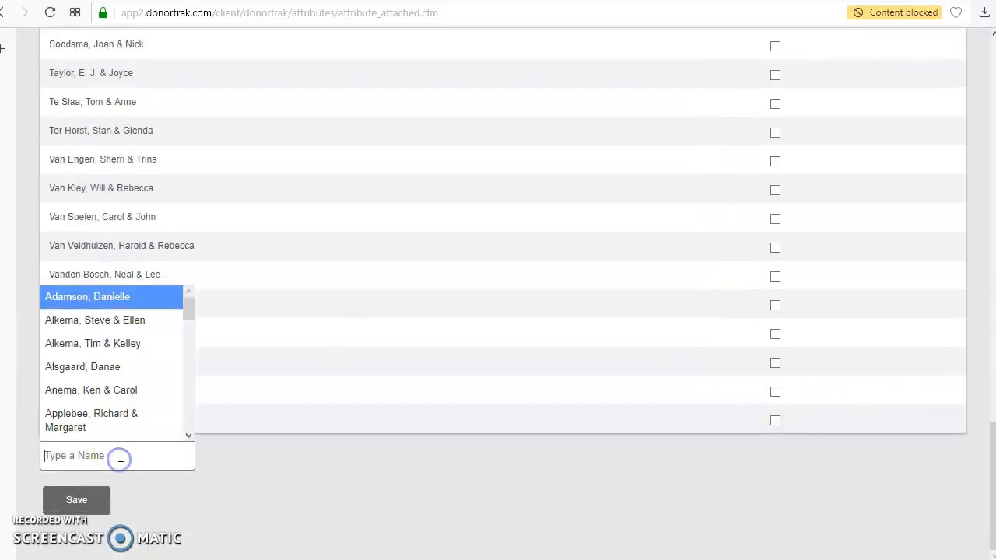
pyautogui.write('ze')
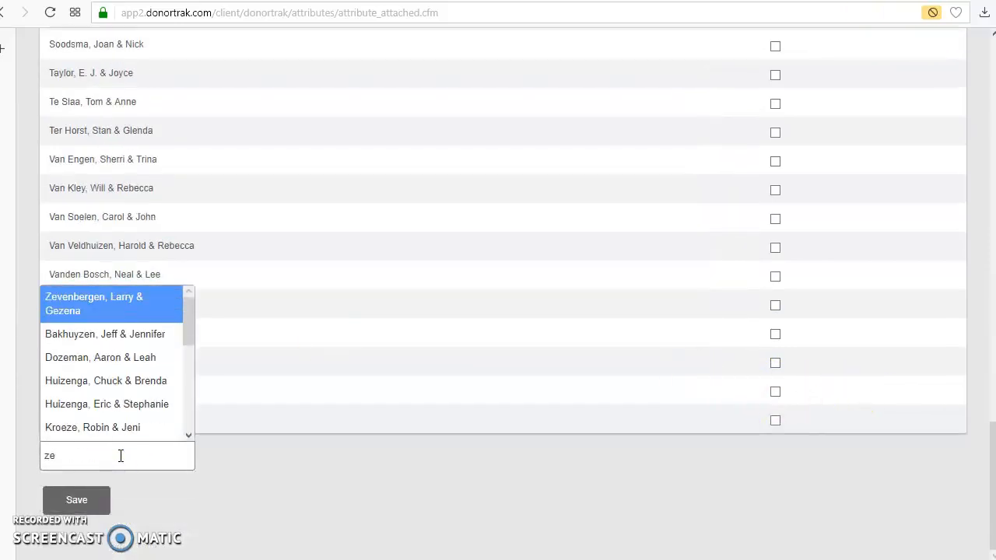
pyautogui.click(73, 308)
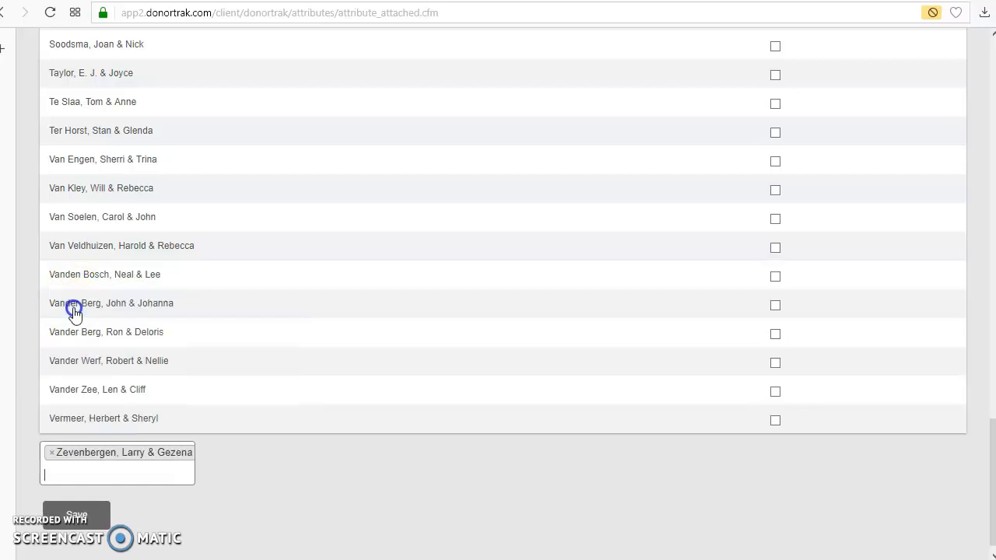
pyautogui.click(74, 528)
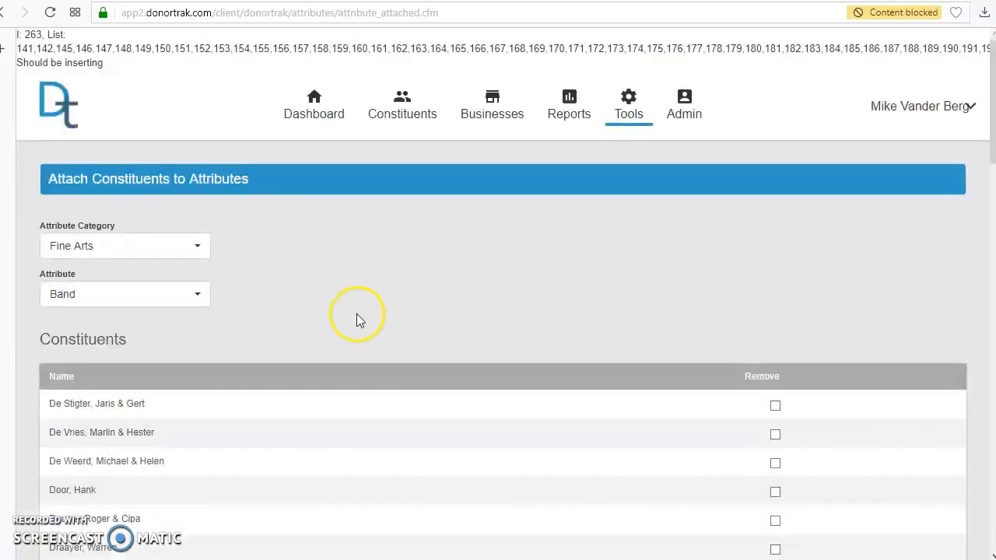
# Attach three more constituents to the Band attribute, finding the second with "m" and the third with "ru", and save the additions.
pyautogui.scroll(-20, 357, 319)
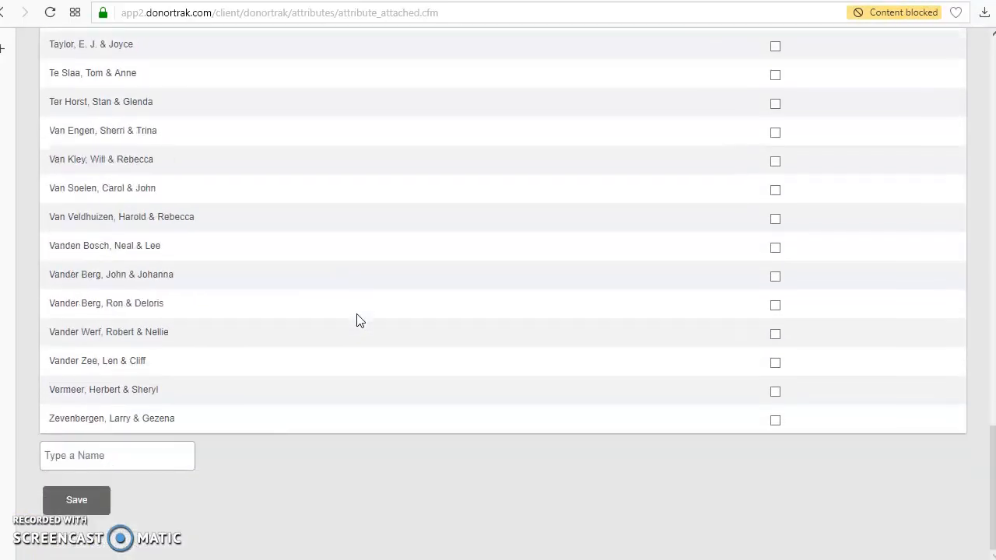
pyautogui.click(151, 447)
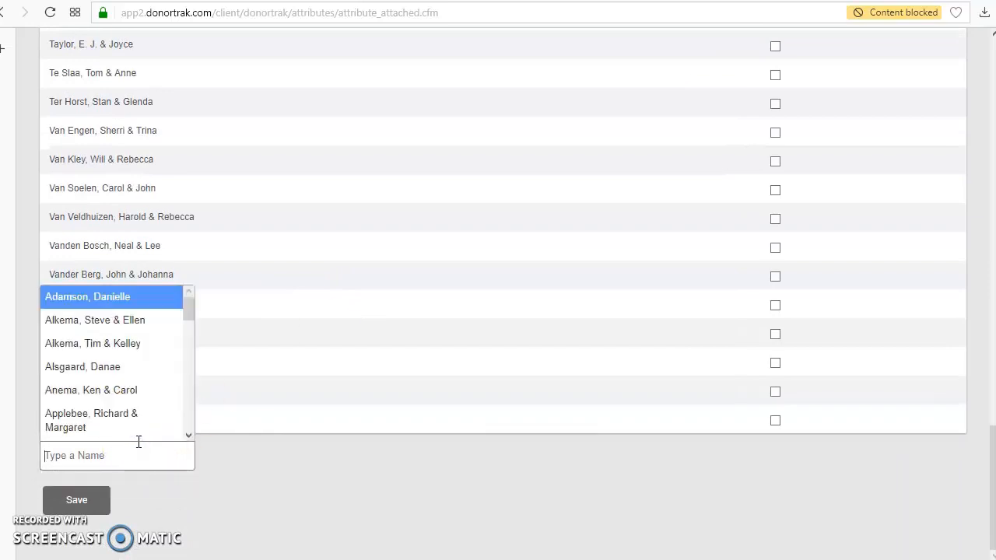
pyautogui.click(124, 371)
pyautogui.click(169, 465)
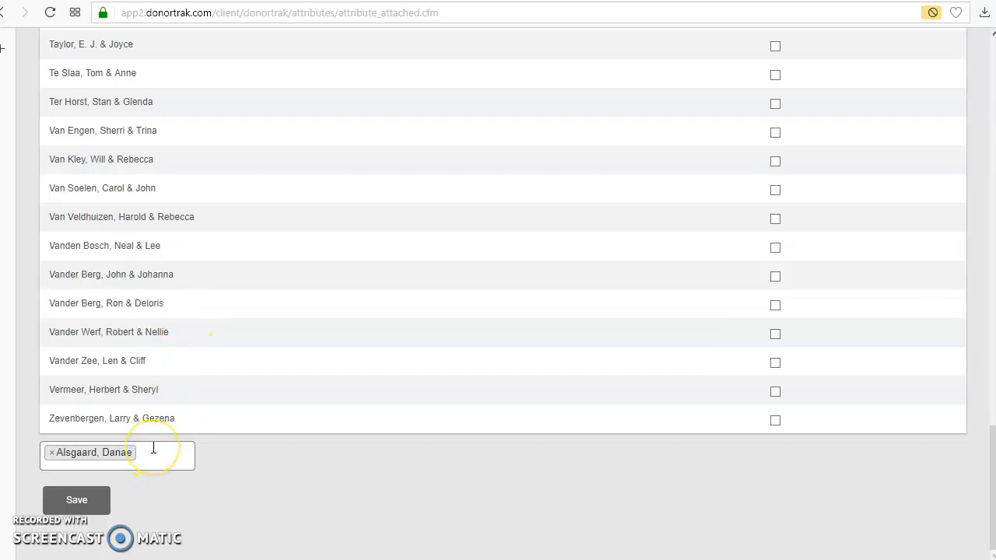
pyautogui.write('m')
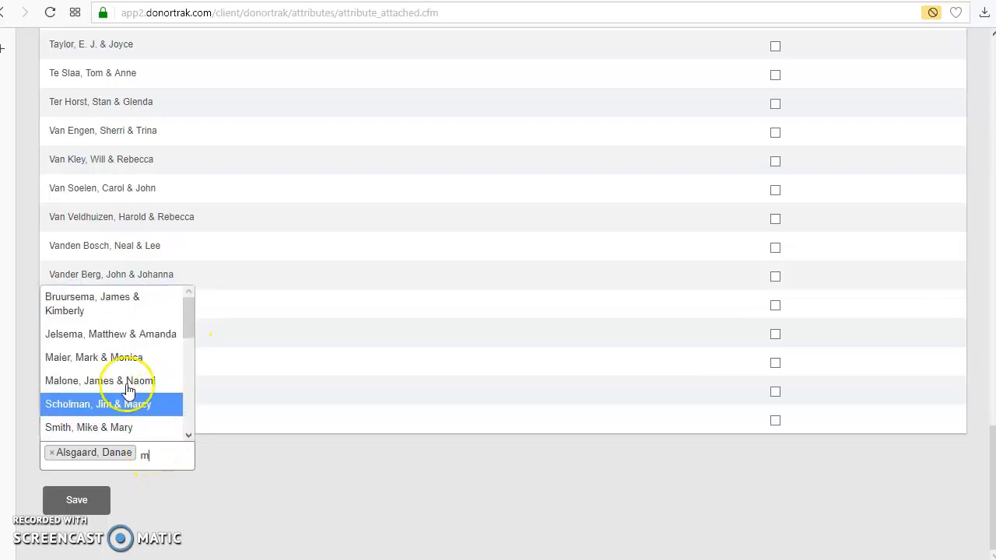
pyautogui.click(87, 364)
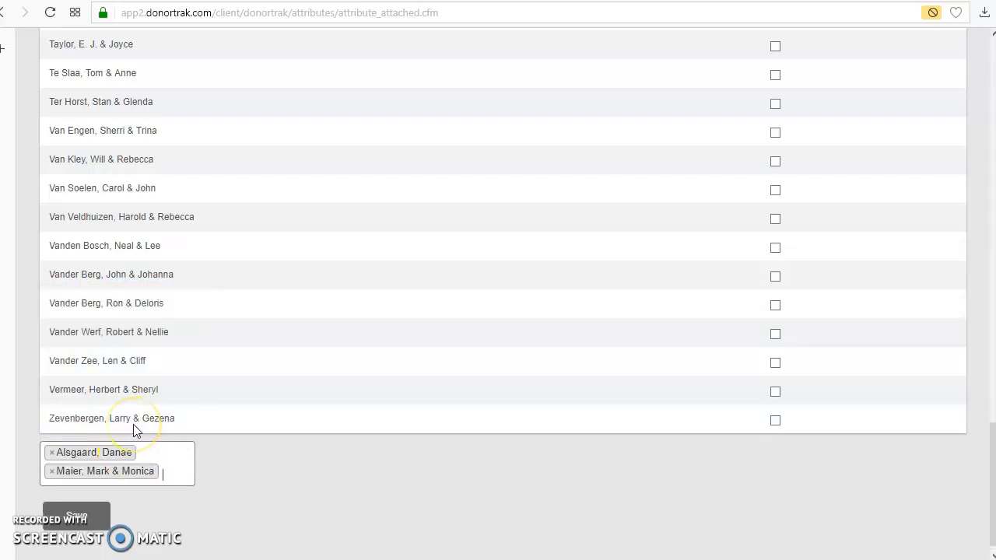
pyautogui.write('r')
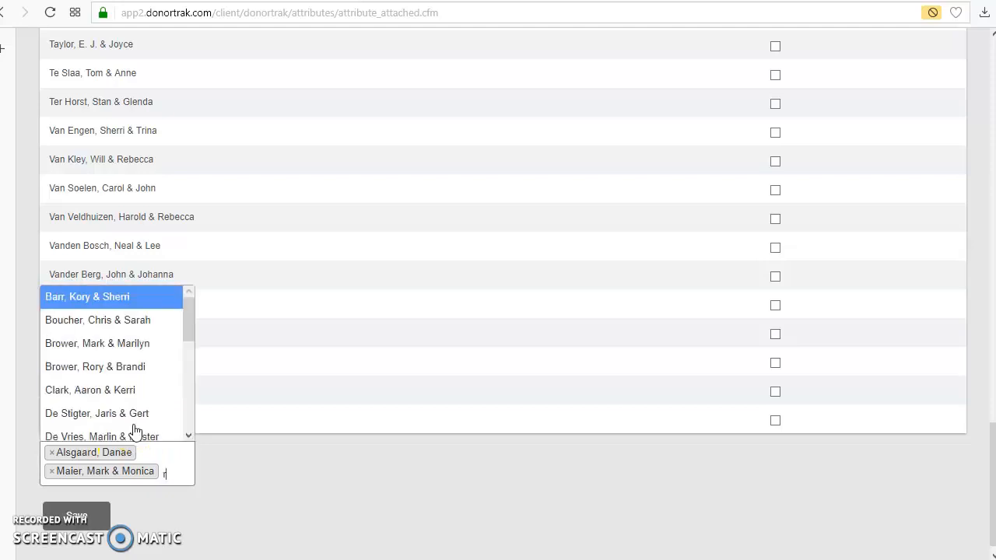
pyautogui.write('u')
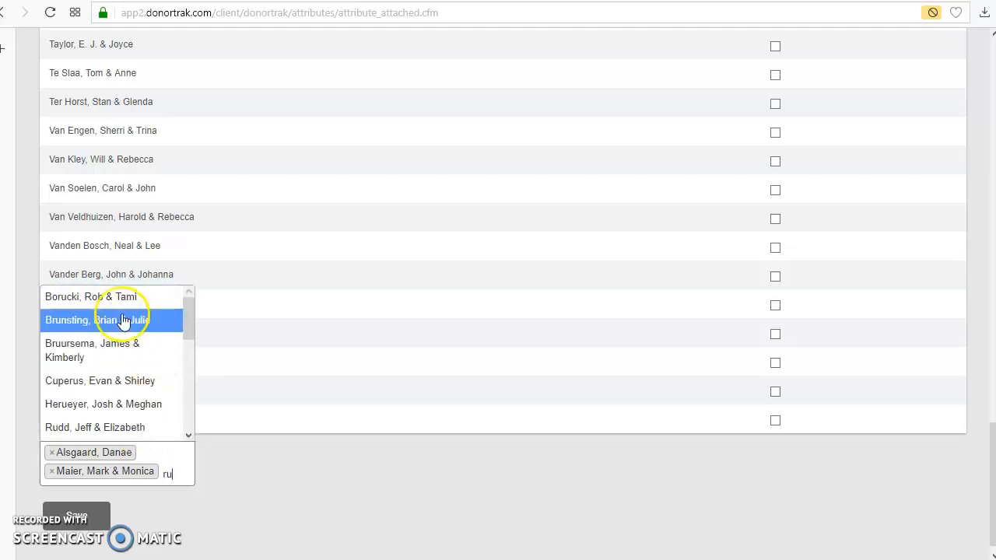
pyautogui.click(64, 323)
pyautogui.click(80, 536)
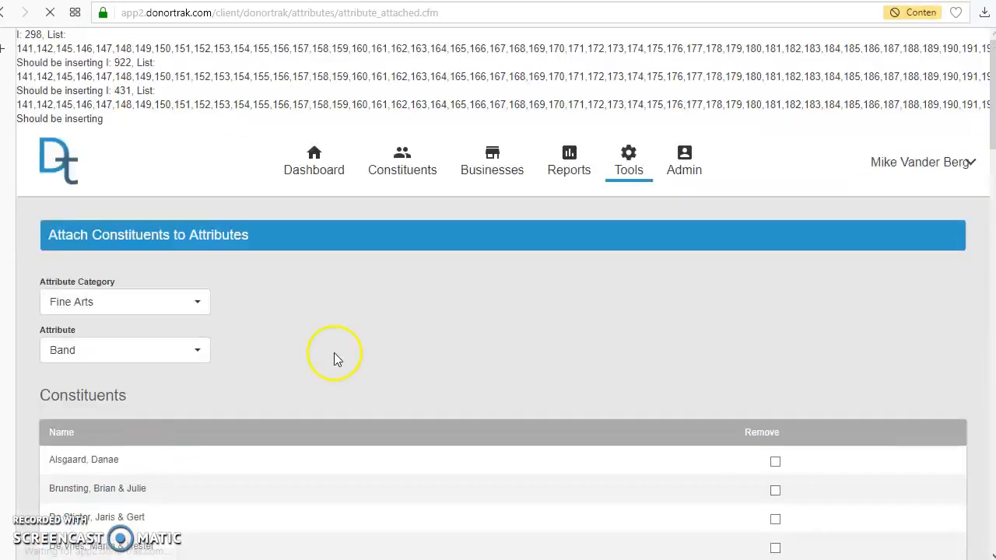
# Mark five consecutive constituents near the end of the Band list for removal and save the change.
pyautogui.scroll(-15, 493, 272)
pyautogui.scroll(-2, 498, 290)
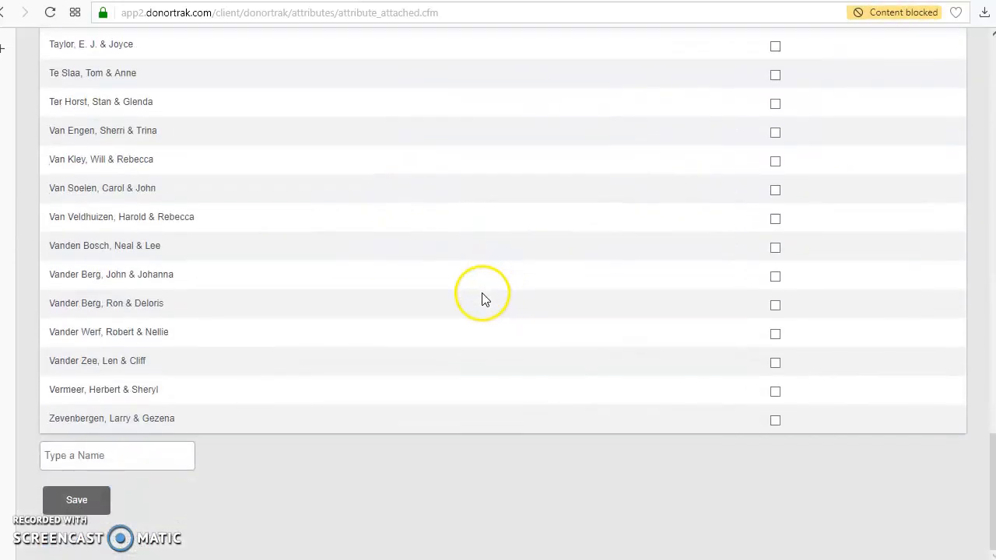
pyautogui.scroll(3, 153, 409)
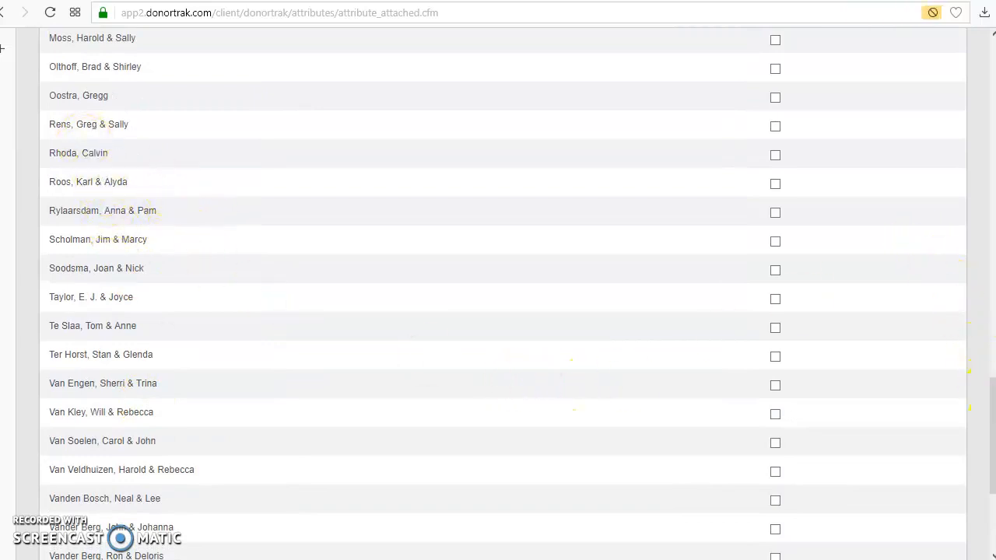
pyautogui.moveTo(989, 424); pyautogui.dragTo(990, 454)
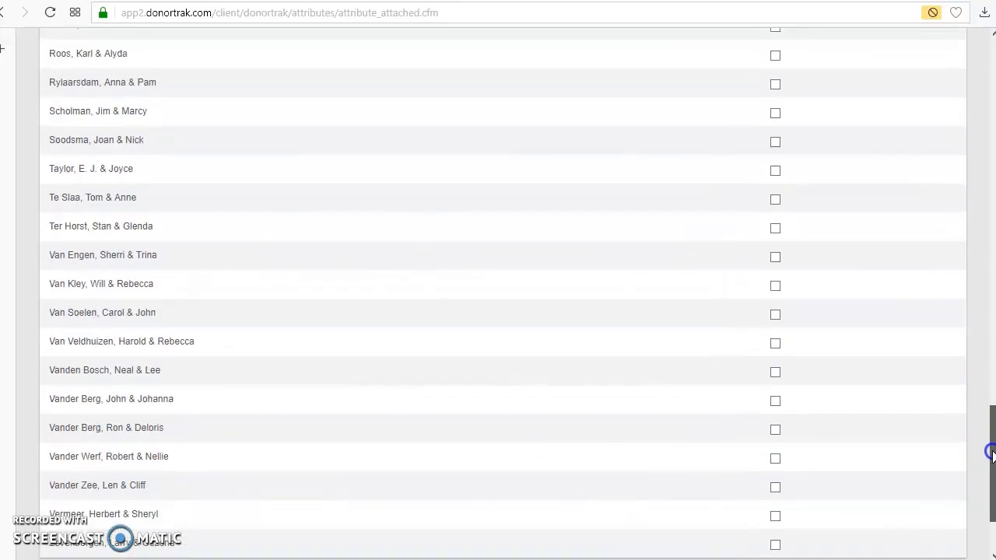
pyautogui.click(776, 200)
pyautogui.click(775, 229)
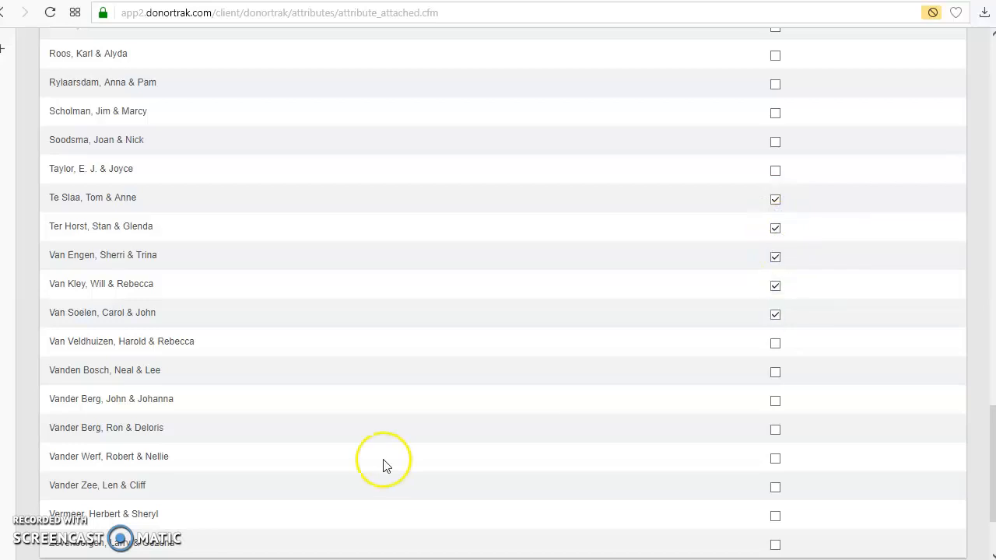
pyautogui.scroll(-2, 411, 467)
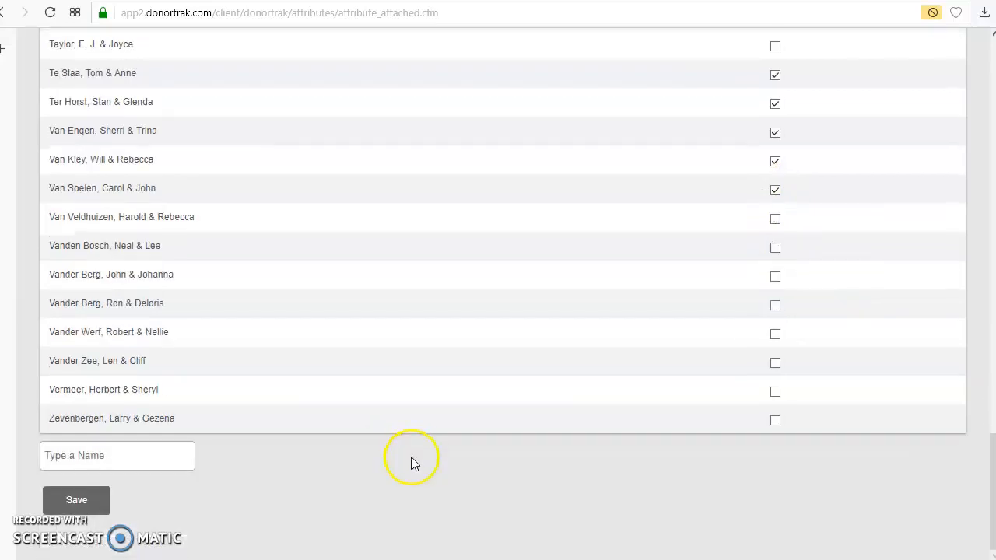
pyautogui.click(85, 505)
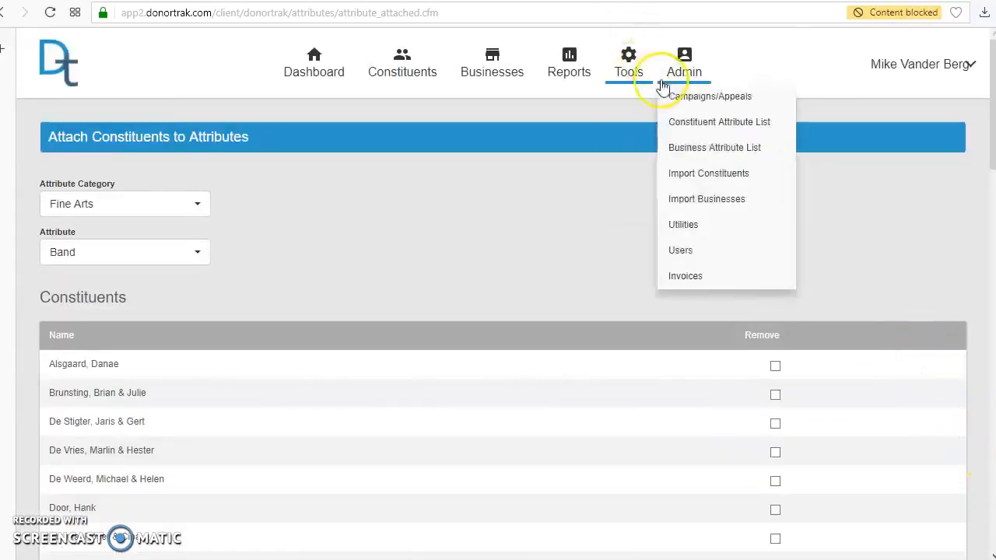
pyautogui.moveTo(629, 80)
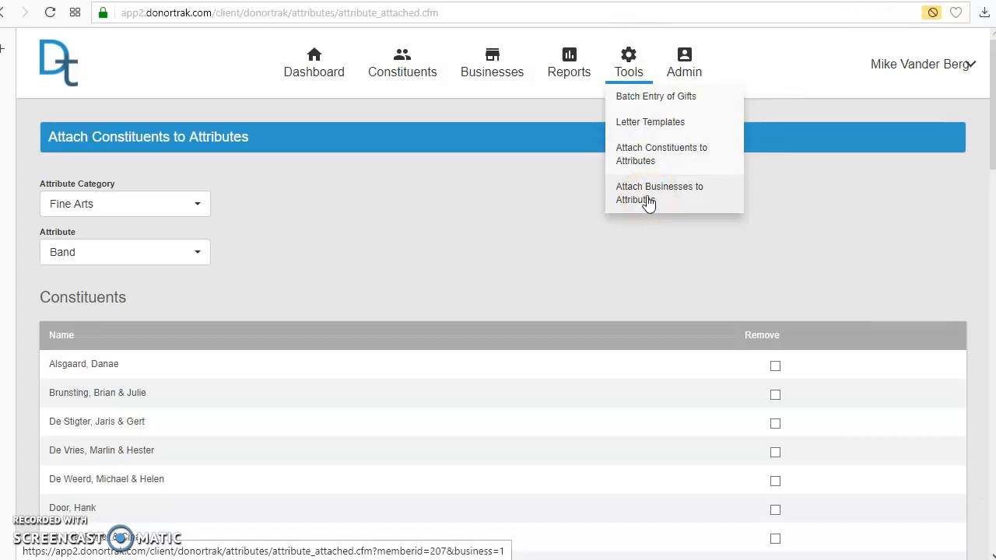
pyautogui.click(495, 275)
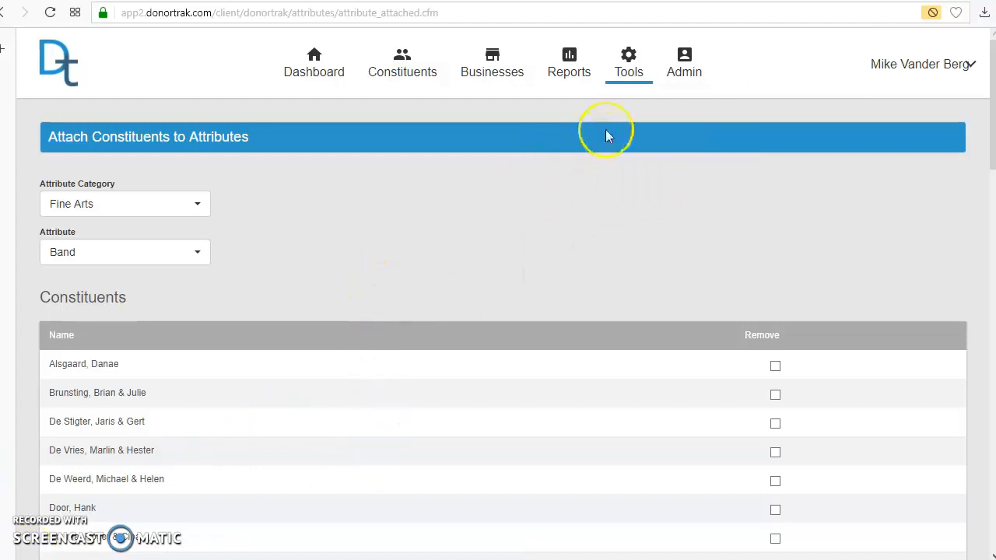
pyautogui.click(623, 84)
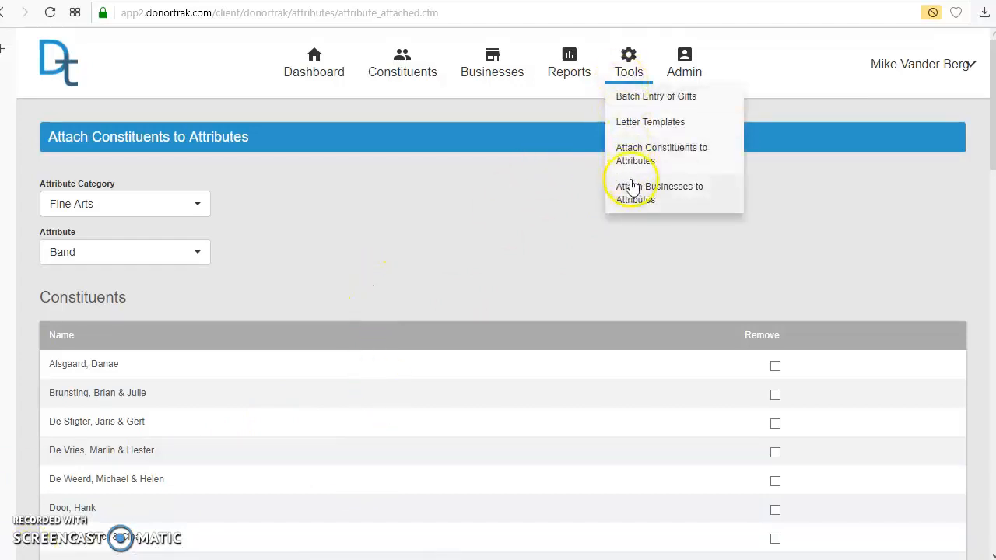